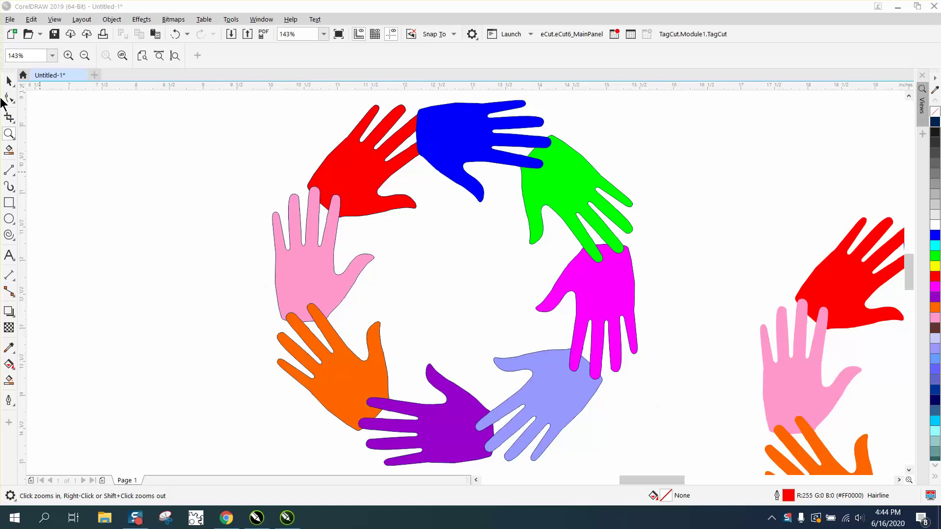
Step: Send the left ring's blue hand to the back of the page, behind the red and green hands
{"action": "left_click", "coordinate": [9, 81]}
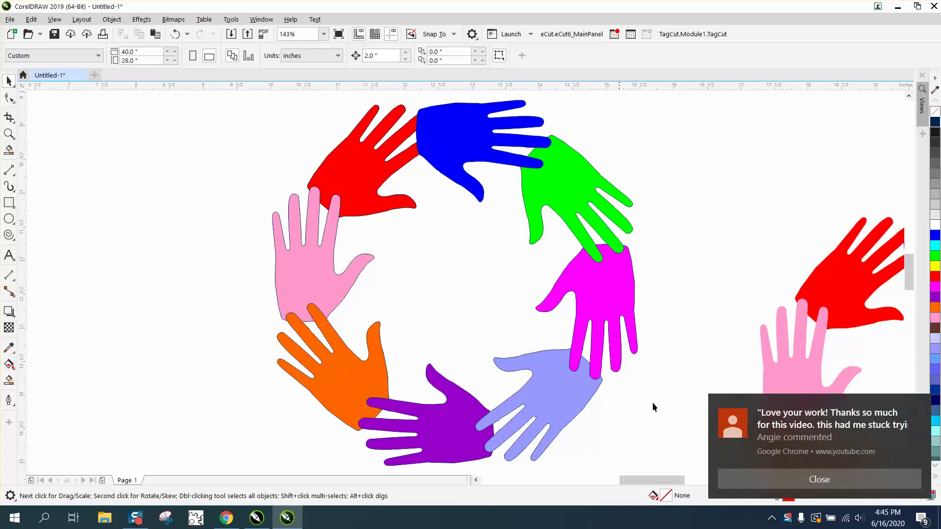
{"action": "left_click", "coordinate": [920, 406]}
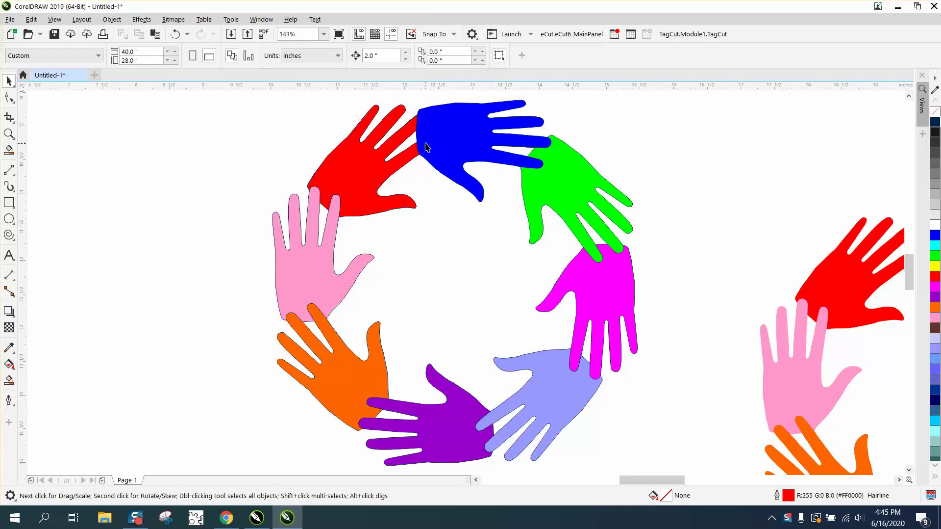
{"action": "left_click", "coordinate": [472, 152]}
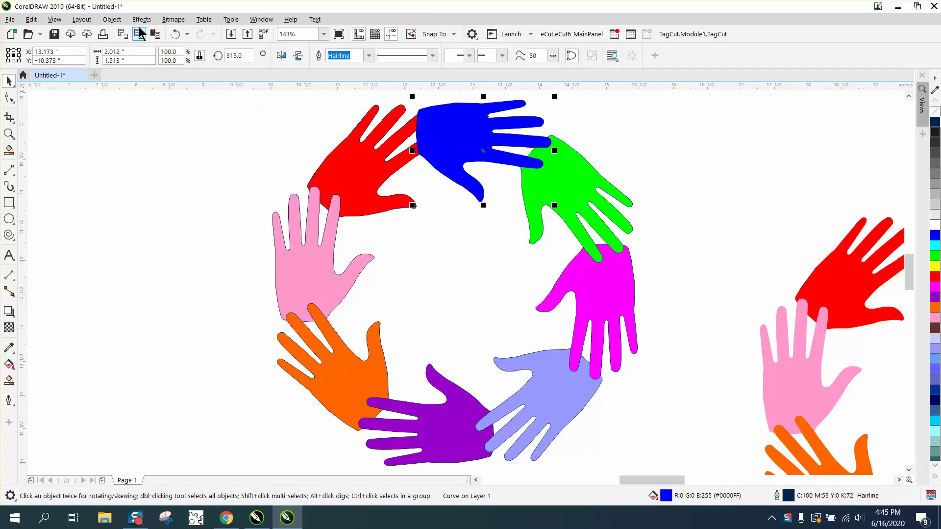
{"action": "left_click", "coordinate": [112, 19]}
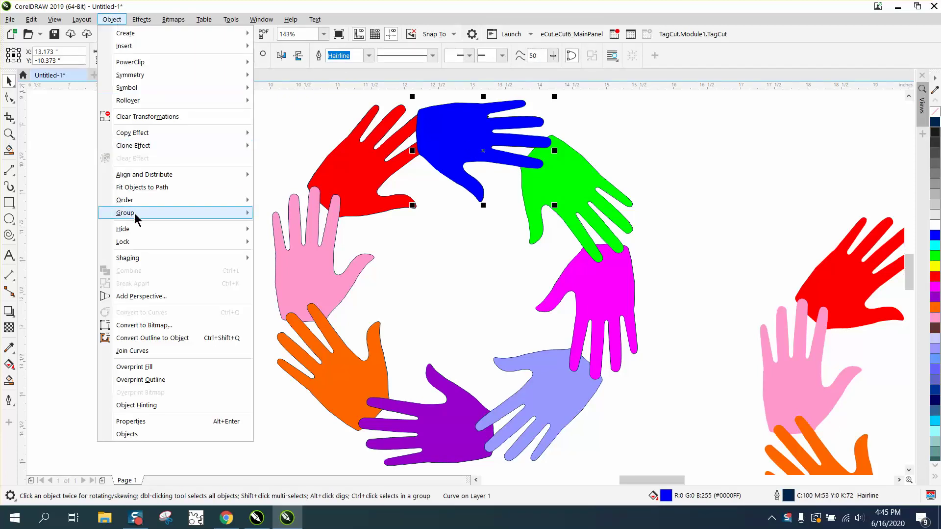
{"action": "mouse_move", "coordinate": [147, 200]}
{"action": "left_click", "coordinate": [274, 212]}
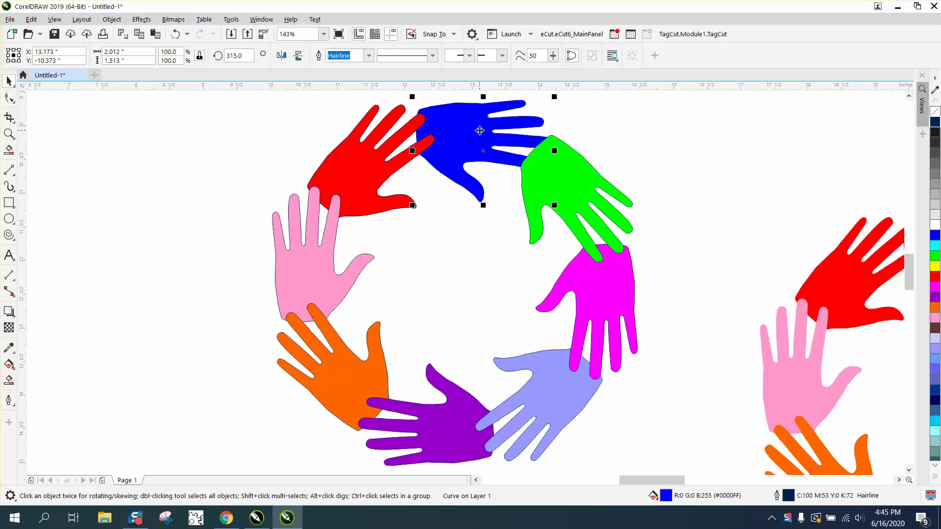
Step: Zoom in on the right ring of hands
{"action": "scroll", "coordinate": [559, 161], "scroll_direction": "down", "scroll_amount": 3}
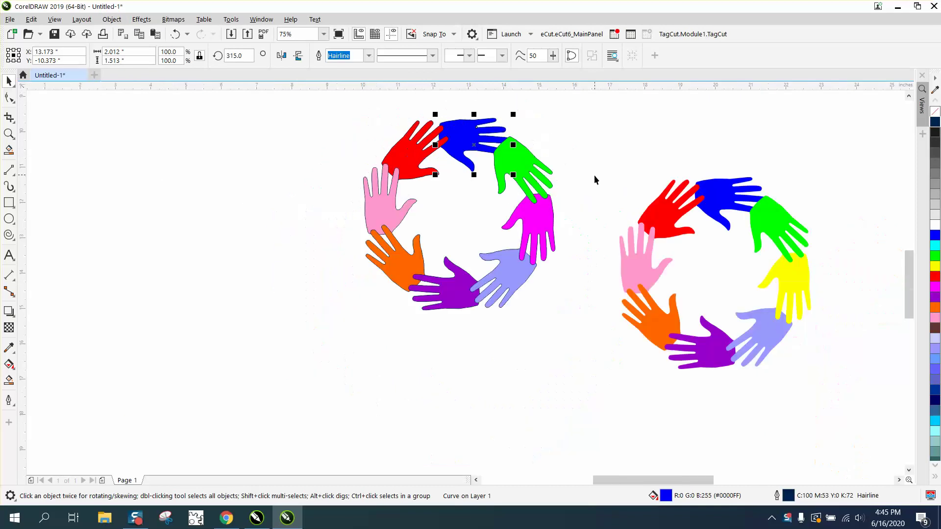
{"action": "scroll", "coordinate": [598, 174], "scroll_direction": "down", "scroll_amount": 2}
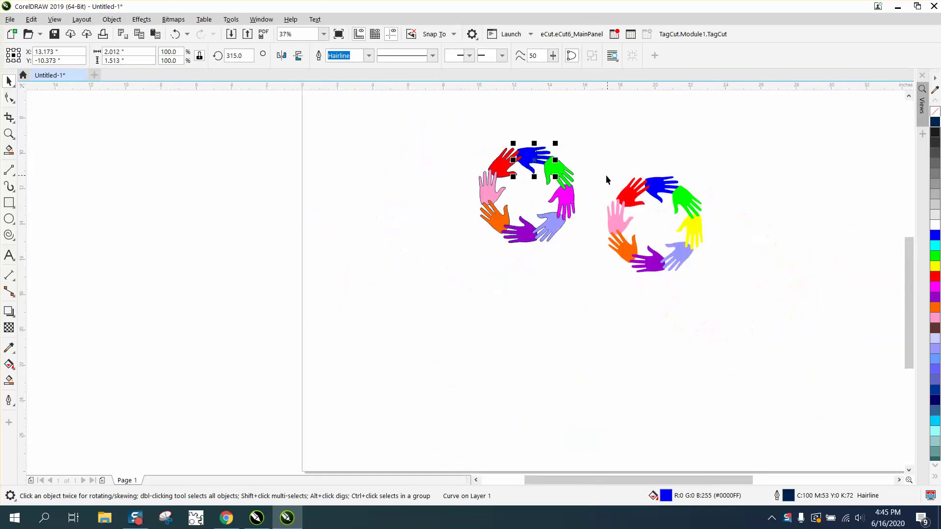
{"action": "left_click", "coordinate": [8, 133]}
{"action": "left_click_drag", "start_coordinate": [608, 170], "coordinate": [720, 306]}
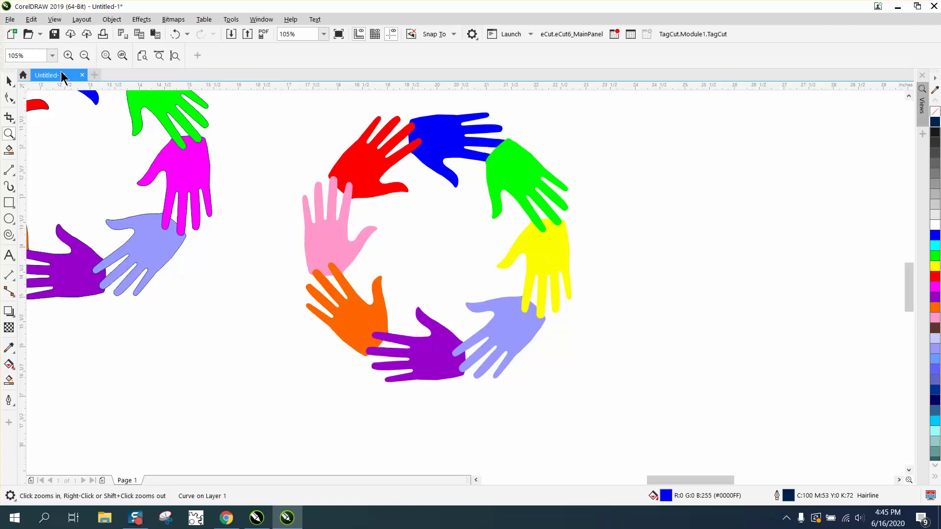
{"action": "left_click", "coordinate": [9, 81]}
{"action": "scroll", "coordinate": [518, 205], "scroll_direction": "down", "scroll_amount": 2}
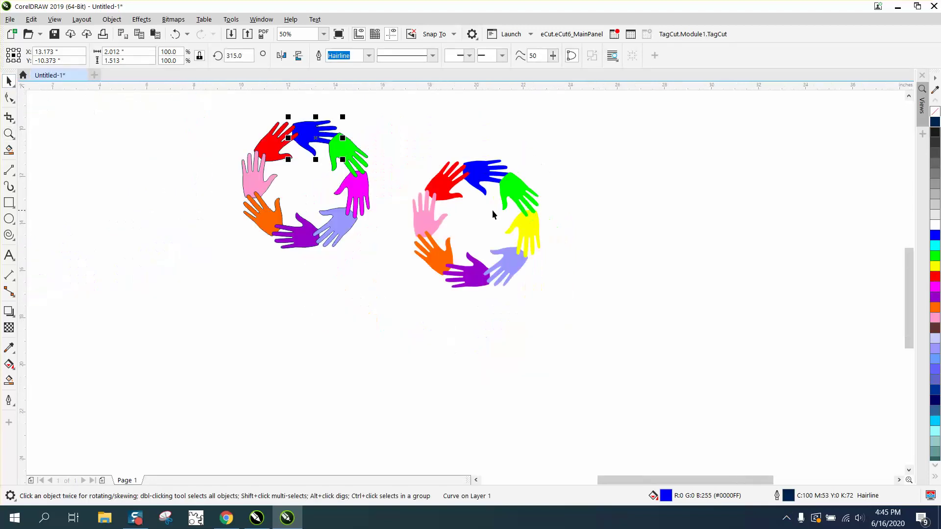
{"action": "left_click_drag", "start_coordinate": [224, 106], "coordinate": [347, 243]}
{"action": "left_click_drag", "start_coordinate": [385, 268], "coordinate": [387, 268]}
{"action": "left_click", "coordinate": [9, 133]}
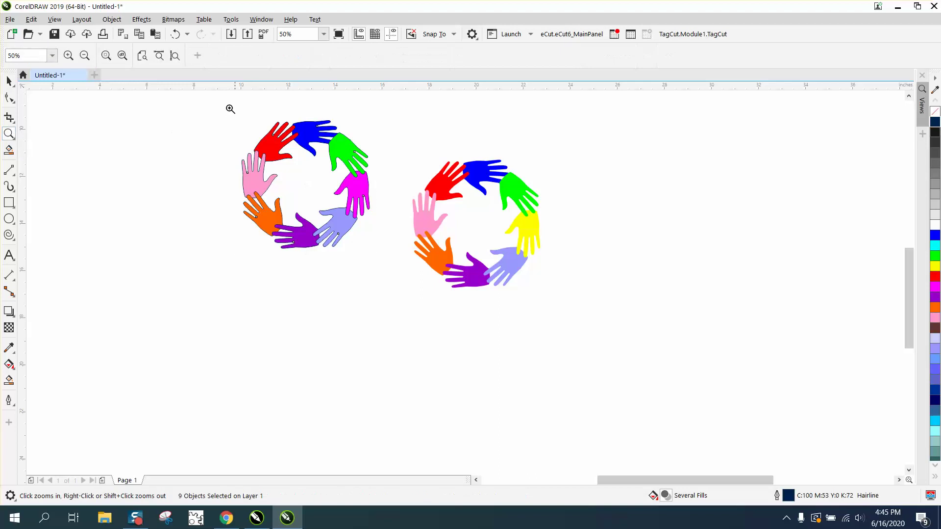
{"action": "left_click_drag", "start_coordinate": [230, 108], "coordinate": [396, 249]}
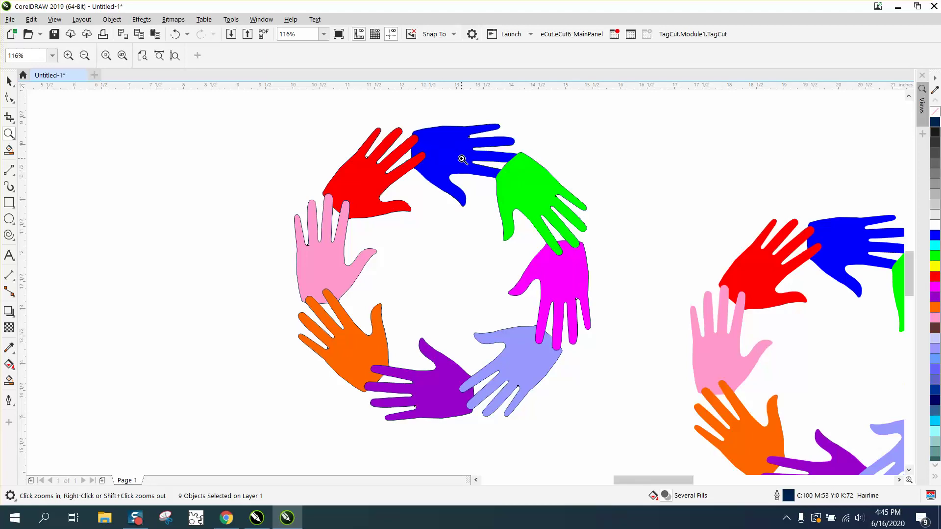
{"action": "scroll", "coordinate": [469, 194], "scroll_direction": "down", "scroll_amount": 3}
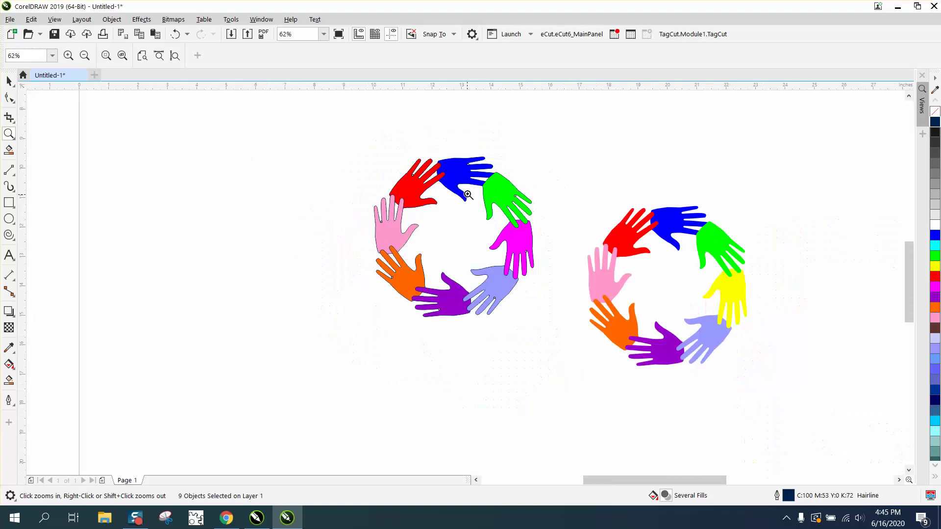
{"action": "left_click_drag", "start_coordinate": [354, 119], "coordinate": [573, 254]}
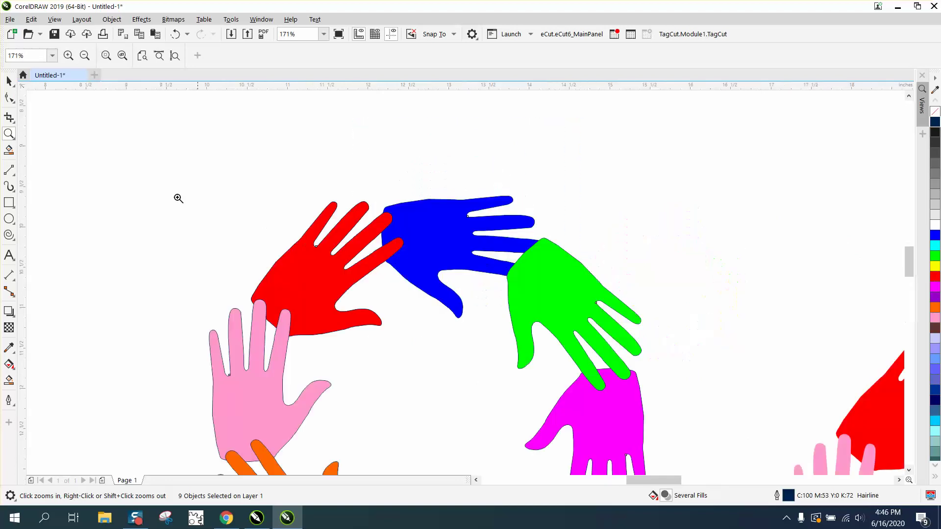
{"action": "left_click", "coordinate": [9, 81]}
{"action": "left_click", "coordinate": [478, 203]}
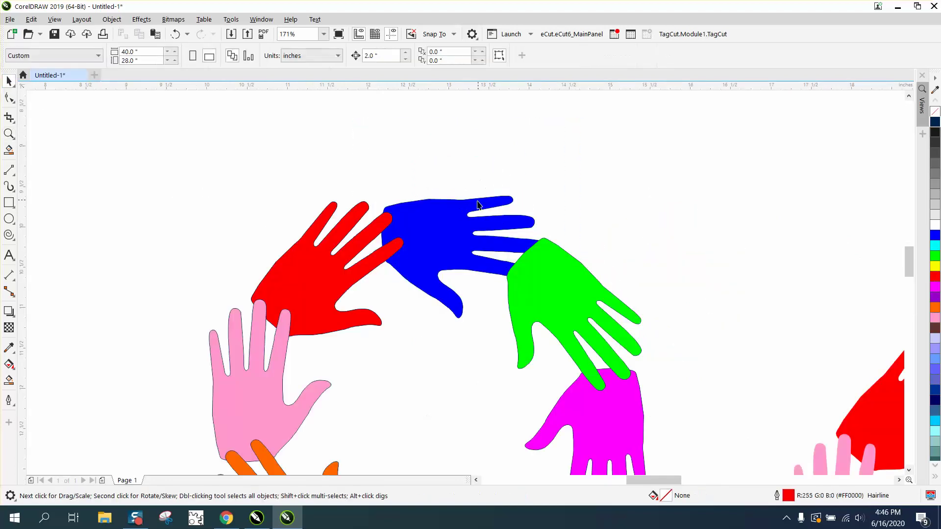
{"action": "left_click", "coordinate": [478, 203]}
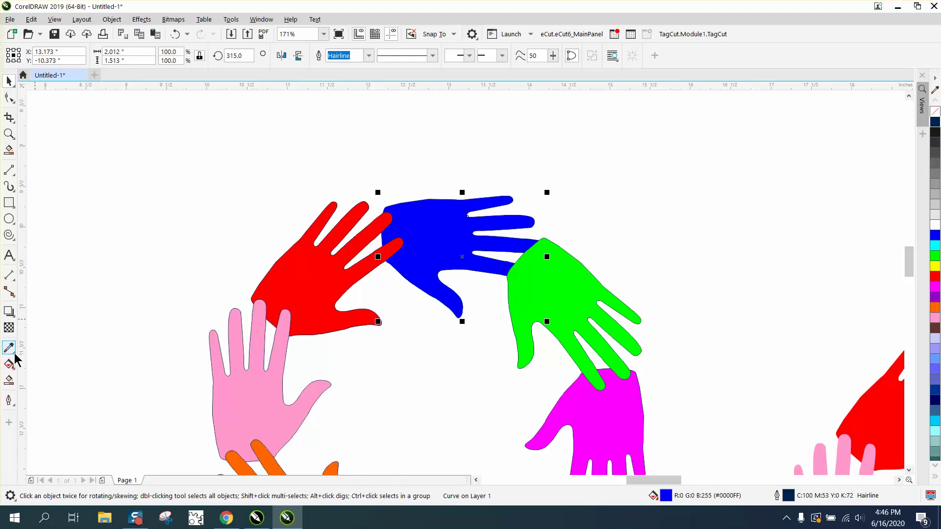
Step: Draw a rectangle left of the ring and fill it with blue sampled from the blue hand
{"action": "left_click", "coordinate": [9, 202]}
{"action": "left_click_drag", "start_coordinate": [90, 180], "coordinate": [175, 236]}
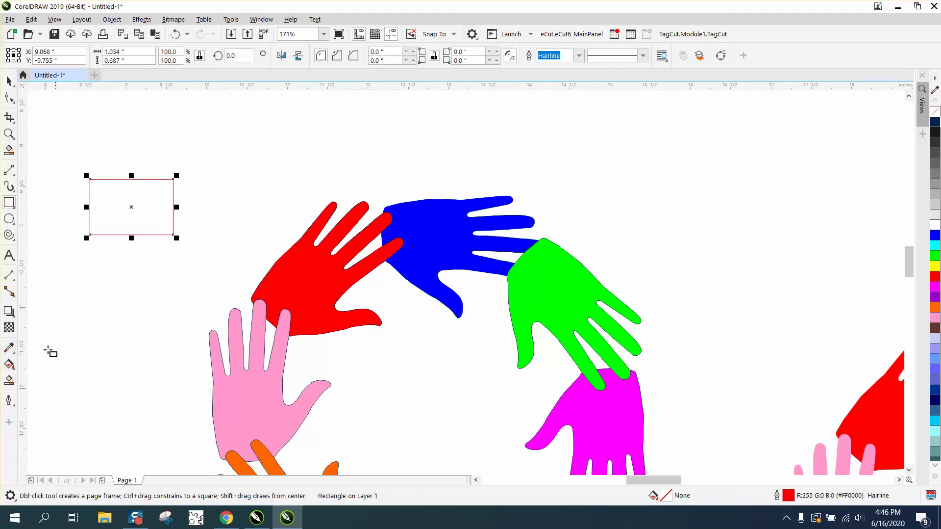
{"action": "left_click", "coordinate": [14, 352]}
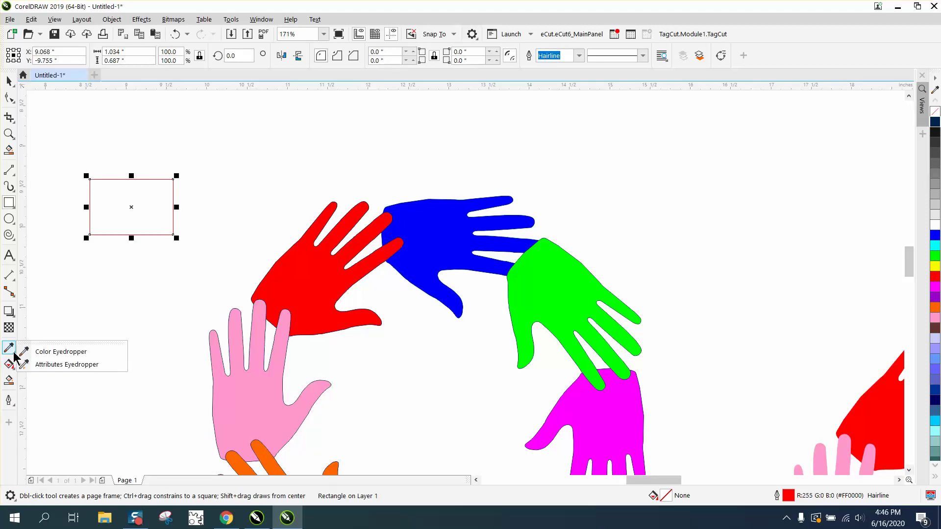
{"action": "left_click", "coordinate": [44, 352]}
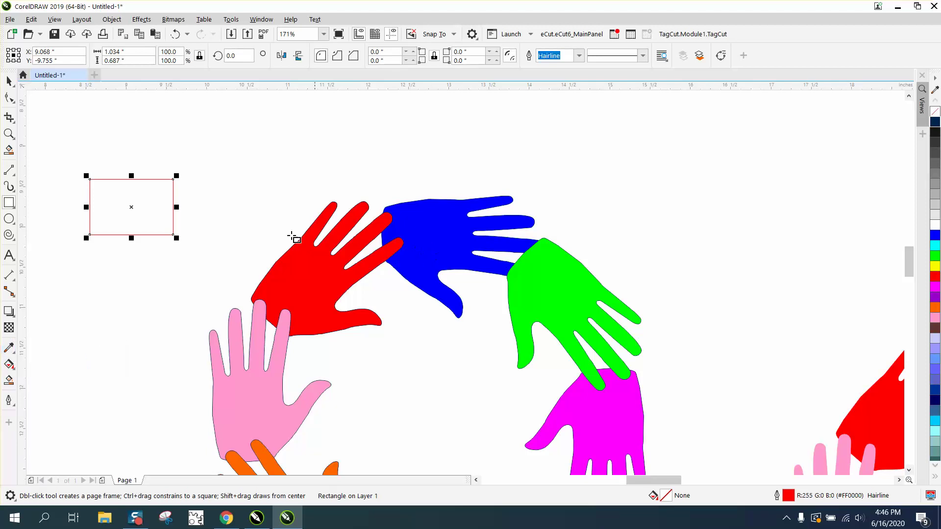
{"action": "left_click", "coordinate": [13, 352]}
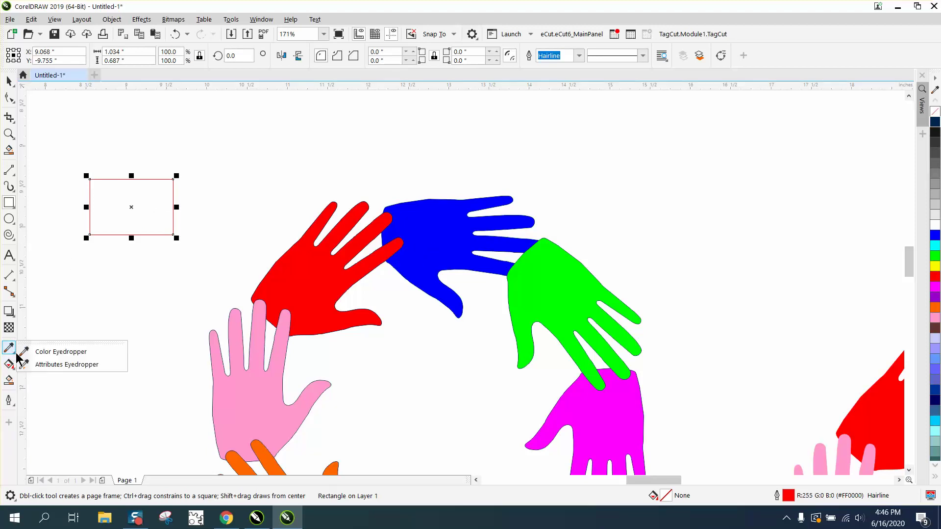
{"action": "left_click", "coordinate": [49, 351]}
{"action": "left_click", "coordinate": [425, 255]}
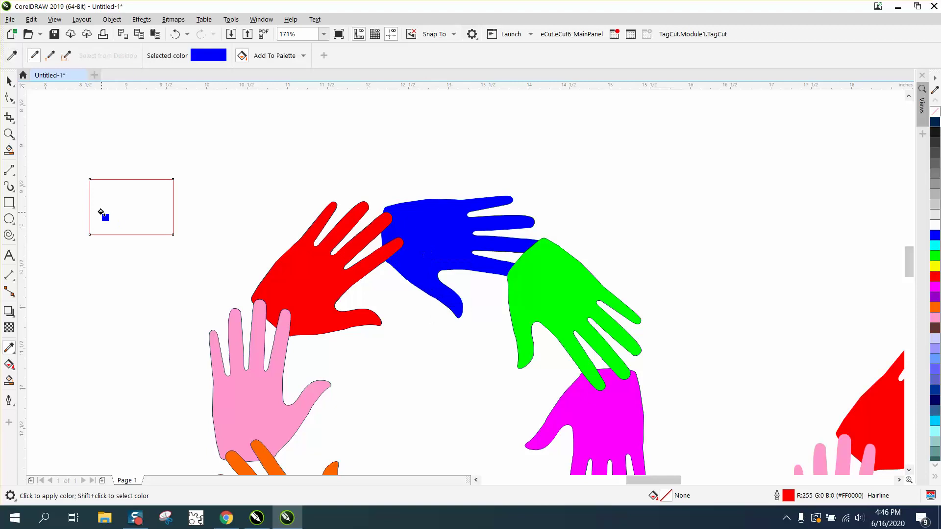
{"action": "left_click", "coordinate": [113, 210]}
Step: Set the blue hand's fill to None, leaving only its outline
{"action": "left_click", "coordinate": [9, 80]}
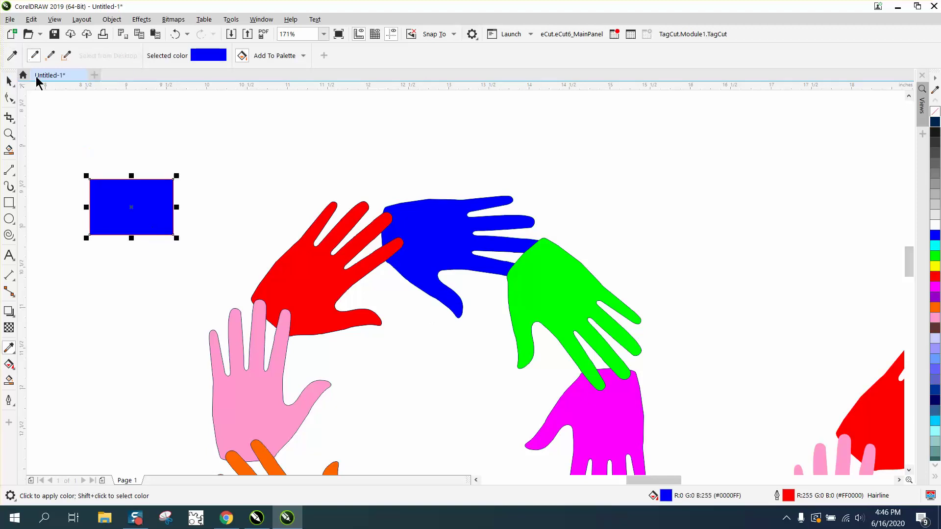
{"action": "left_click", "coordinate": [444, 217]}
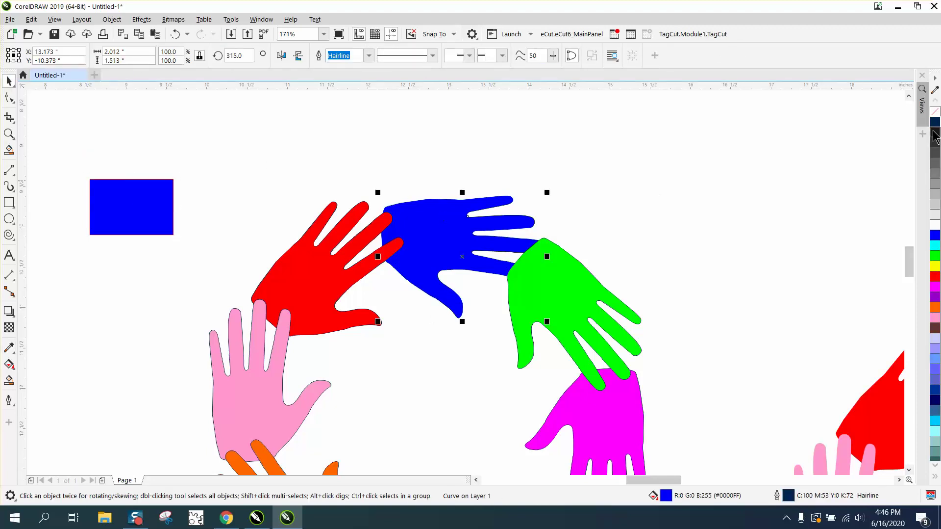
{"action": "left_click", "coordinate": [935, 112]}
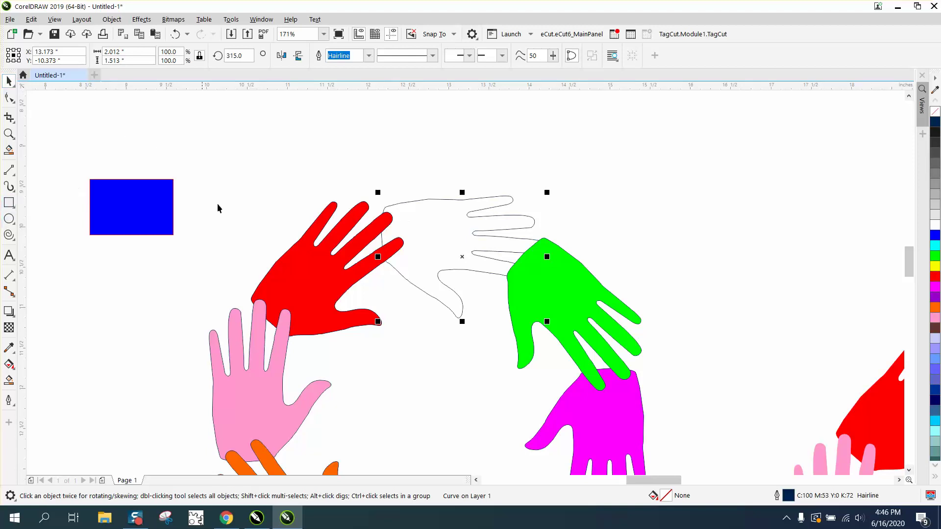
{"action": "scroll", "coordinate": [435, 187], "scroll_direction": "down", "scroll_amount": 3}
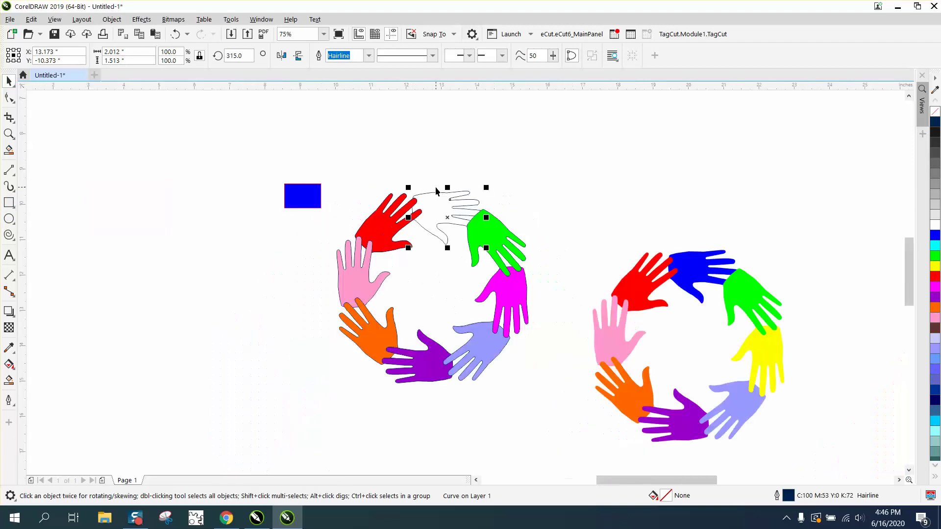
{"action": "left_click", "coordinate": [416, 134]}
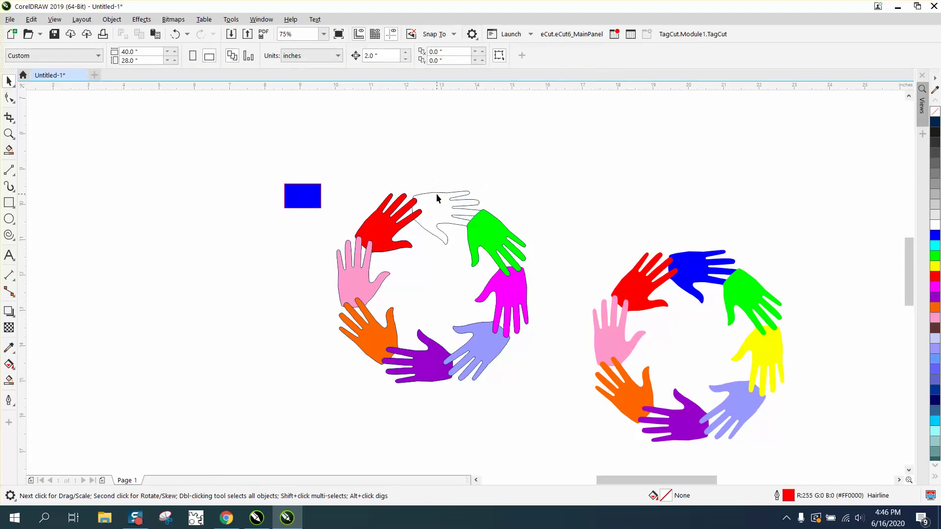
Step: Zoom in on the outlined hand and nudge it 2 inches up, clear of the ring
{"action": "left_click", "coordinate": [9, 133]}
{"action": "left_click_drag", "start_coordinate": [387, 191], "coordinate": [573, 283]}
{"action": "left_click", "coordinate": [9, 81]}
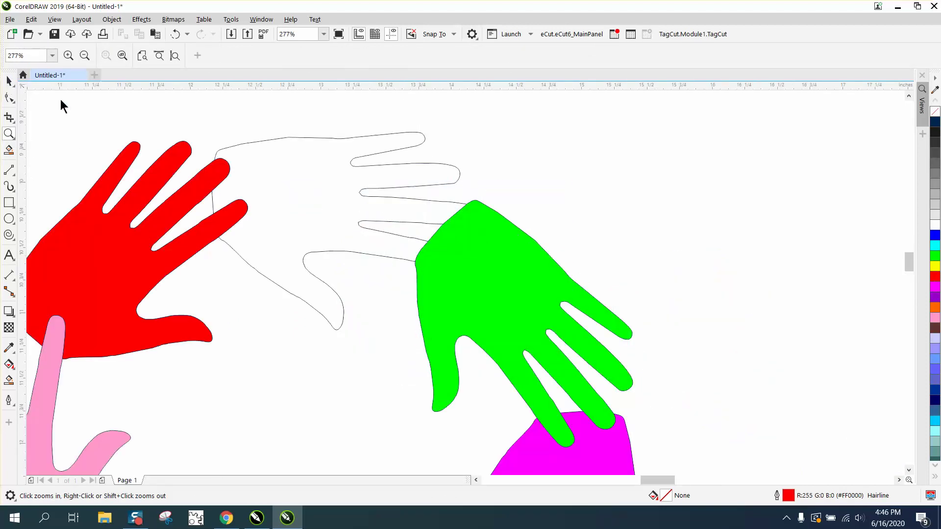
{"action": "left_click", "coordinate": [304, 159]}
{"action": "scroll", "coordinate": [374, 319], "scroll_direction": "down", "scroll_amount": 2}
{"action": "key", "text": "shift+Up"}
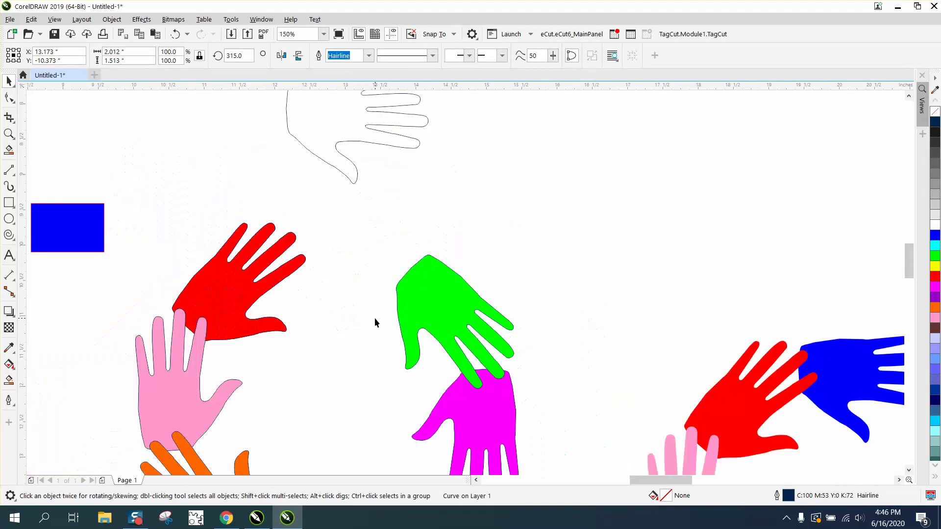
{"action": "scroll", "coordinate": [355, 322], "scroll_direction": "down", "scroll_amount": 2}
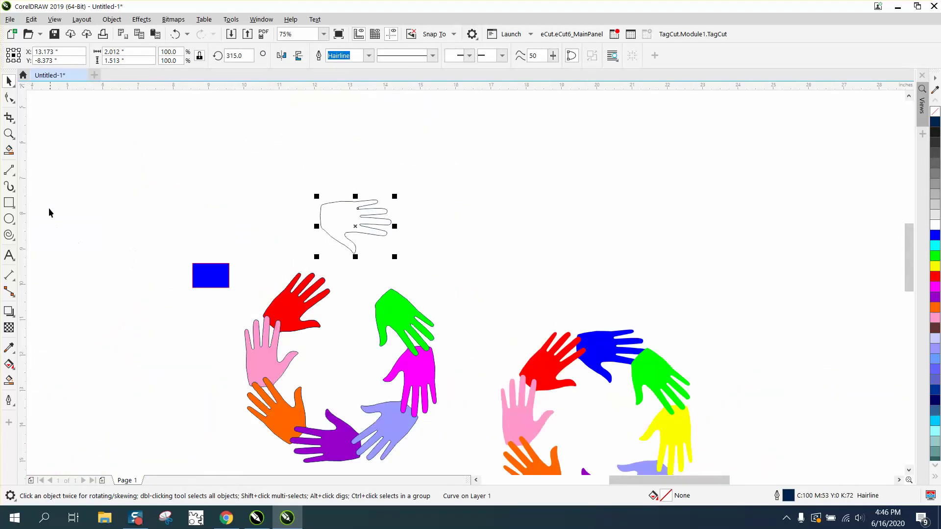
Step: Draw a vertical line dividing the hand outline into two parts
{"action": "left_click", "coordinate": [9, 170]}
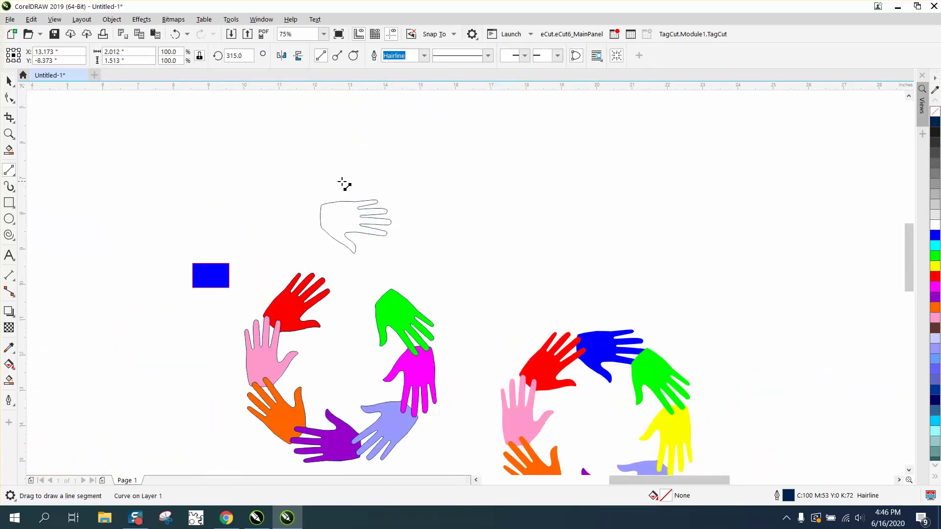
{"action": "left_click_drag", "start_coordinate": [343, 181], "coordinate": [344, 267]}
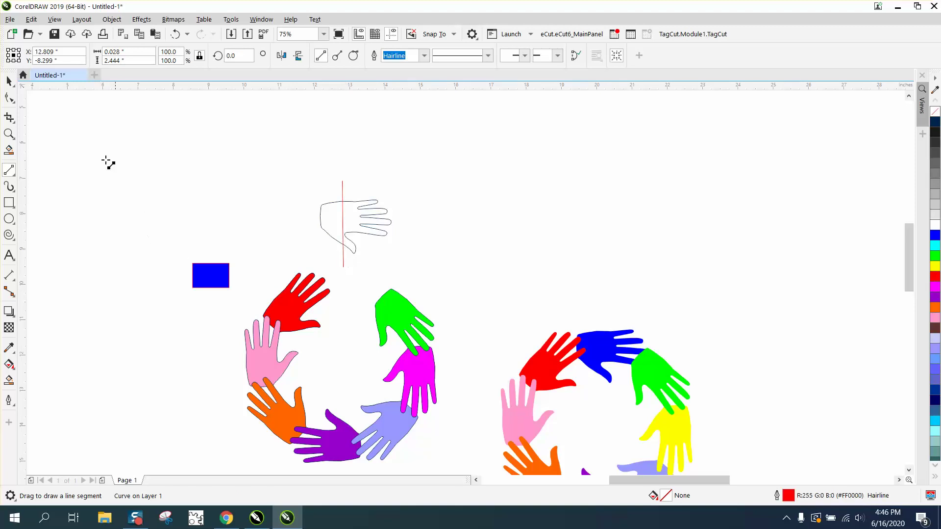
{"action": "left_click", "coordinate": [9, 81]}
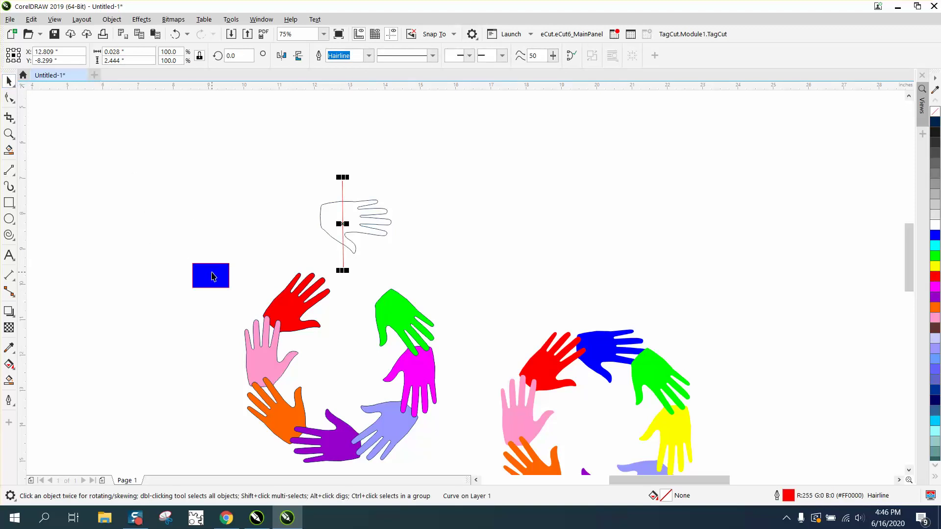
Step: Smart Fill both halves of the hand with blue sampled from the rectangle
{"action": "left_click", "coordinate": [10, 381]}
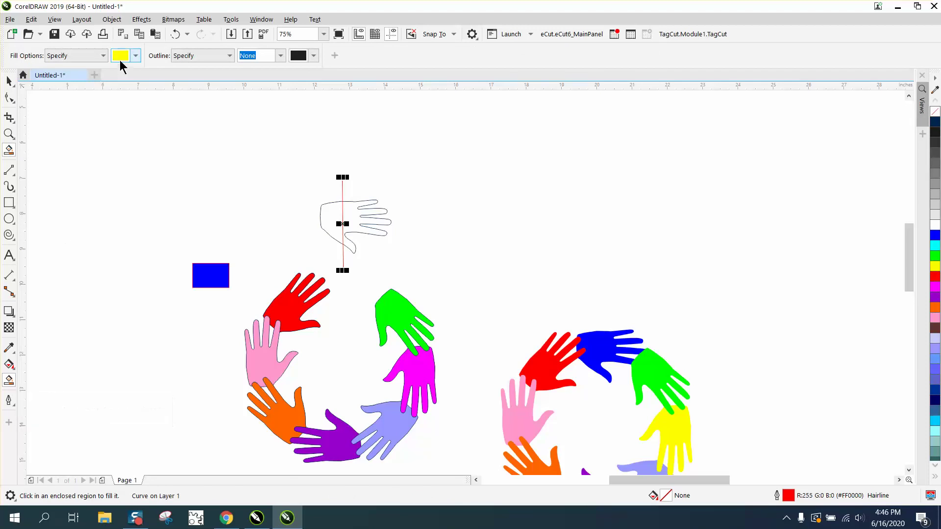
{"action": "left_click", "coordinate": [137, 55]}
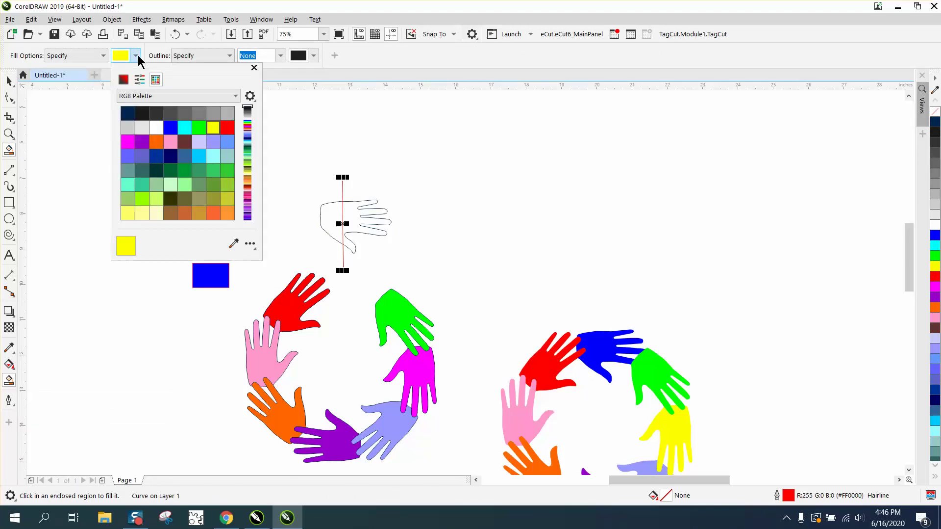
{"action": "left_click", "coordinate": [233, 243]}
{"action": "left_click", "coordinate": [216, 281]}
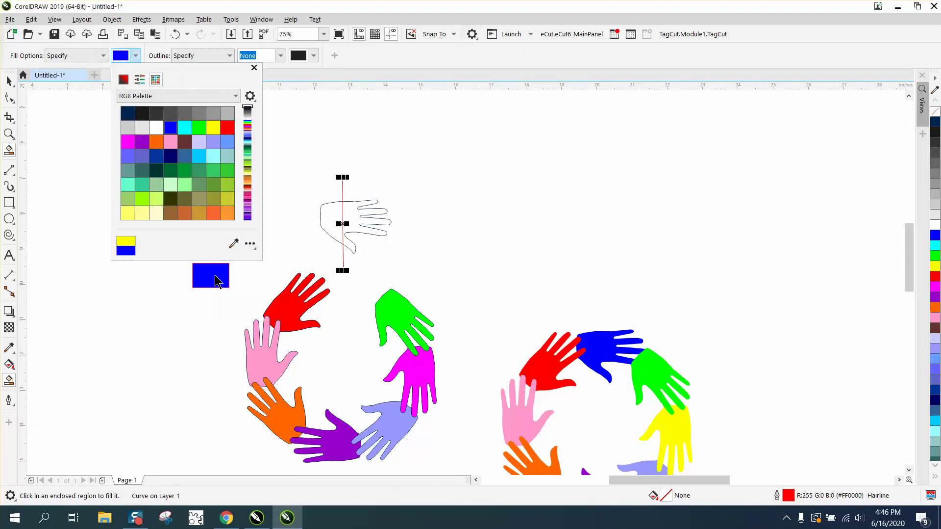
{"action": "left_click", "coordinate": [326, 214]}
{"action": "left_click", "coordinate": [331, 214]}
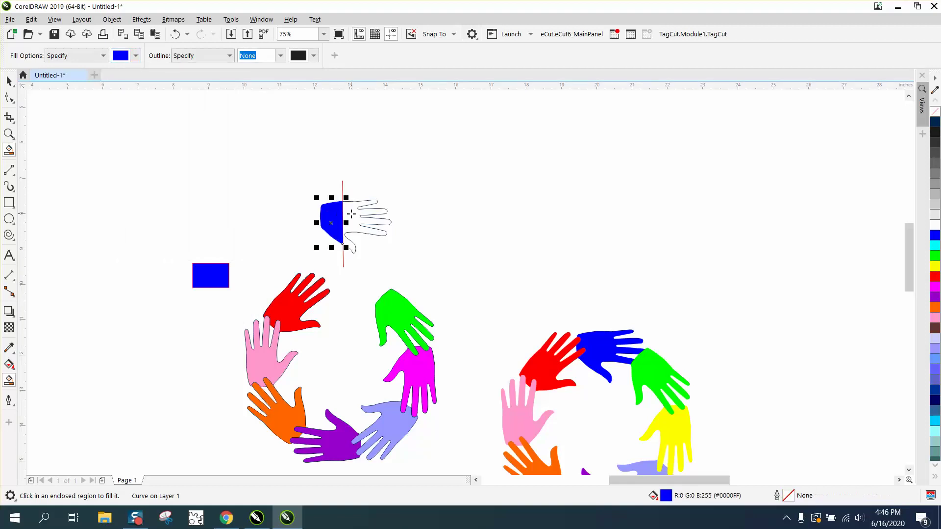
{"action": "left_click", "coordinate": [363, 221]}
{"action": "left_click", "coordinate": [9, 81]}
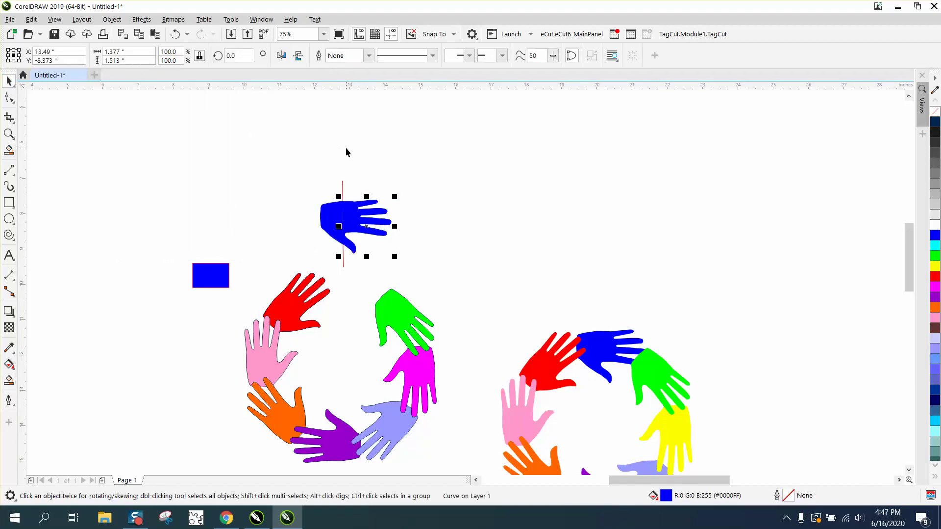
{"action": "left_click", "coordinate": [342, 185]}
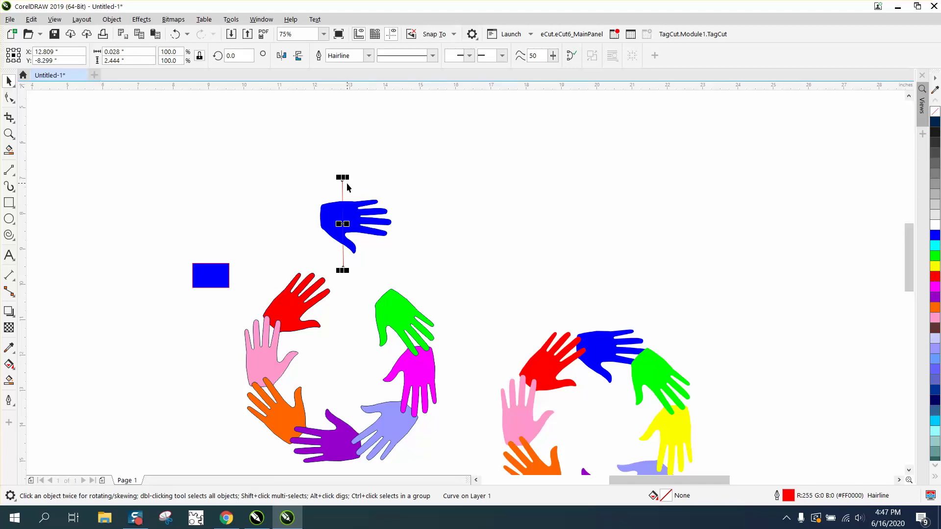
Step: Nudge both blue hand pieces 2 inches down into the ring's top gap
{"action": "key", "text": "XF86Calculator"}
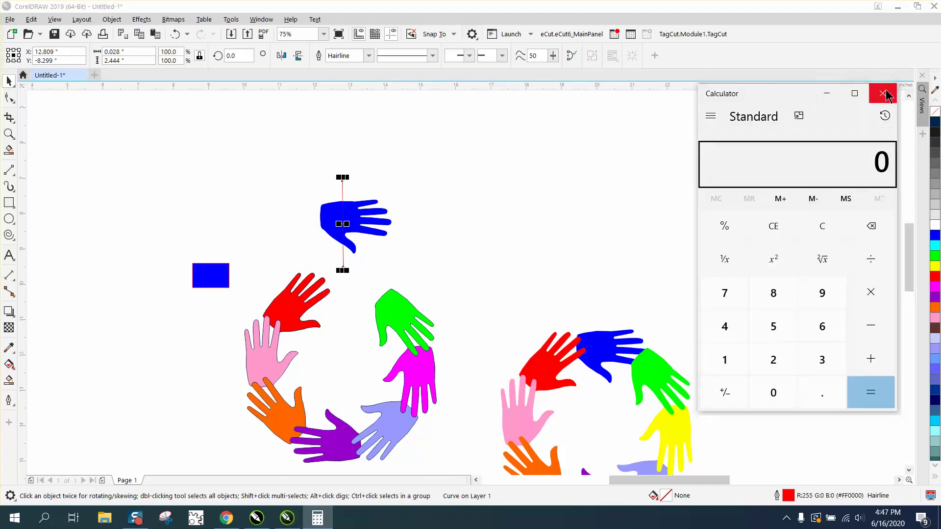
{"action": "left_click", "coordinate": [887, 95]}
{"action": "left_click", "coordinate": [414, 220]}
{"action": "left_click", "coordinate": [328, 223]}
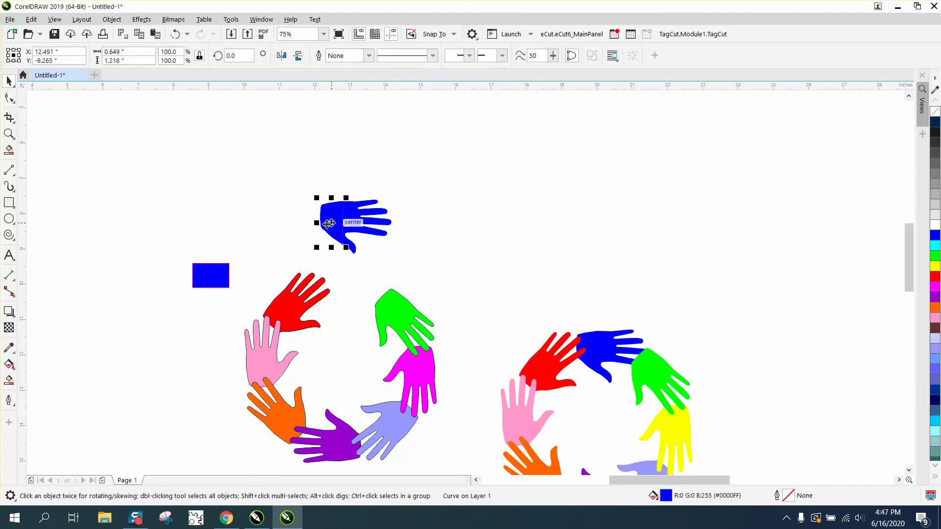
{"action": "key", "text": "Down"}
{"action": "left_click", "coordinate": [352, 219]}
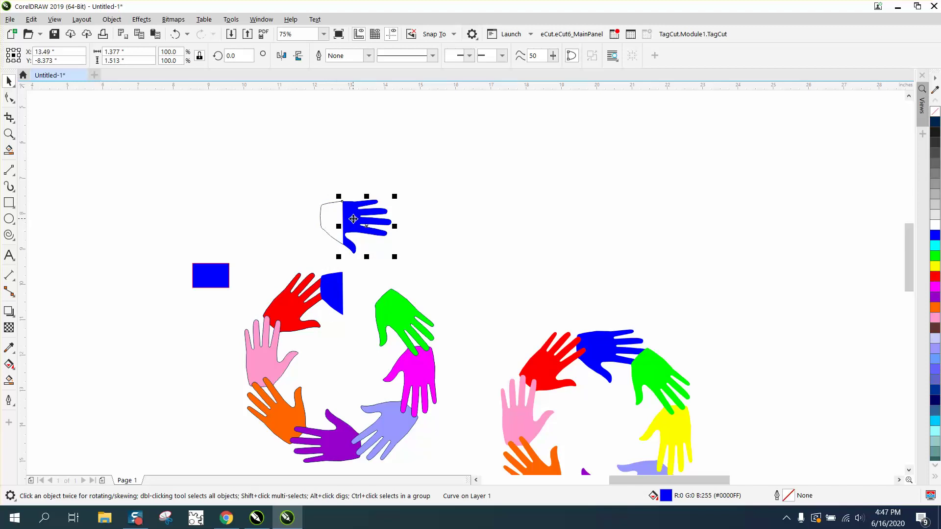
{"action": "key", "text": "Down"}
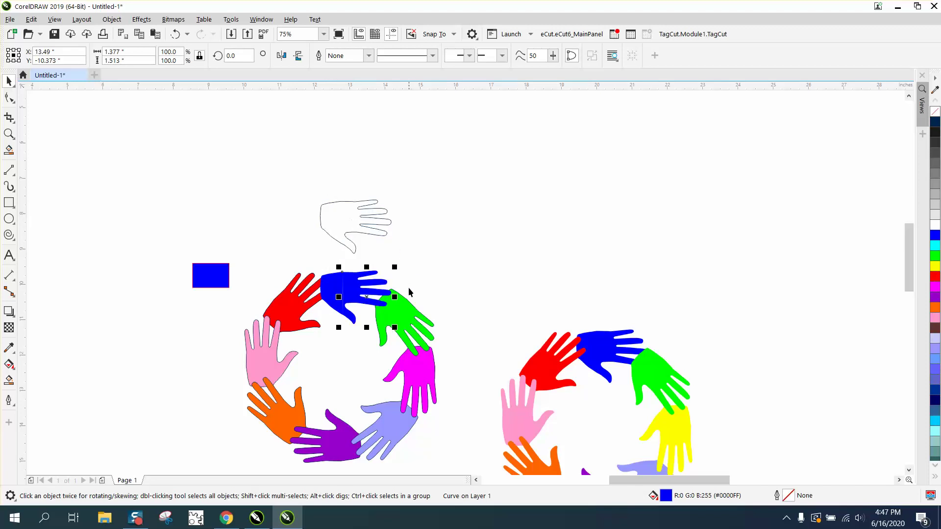
{"action": "left_click", "coordinate": [386, 281]}
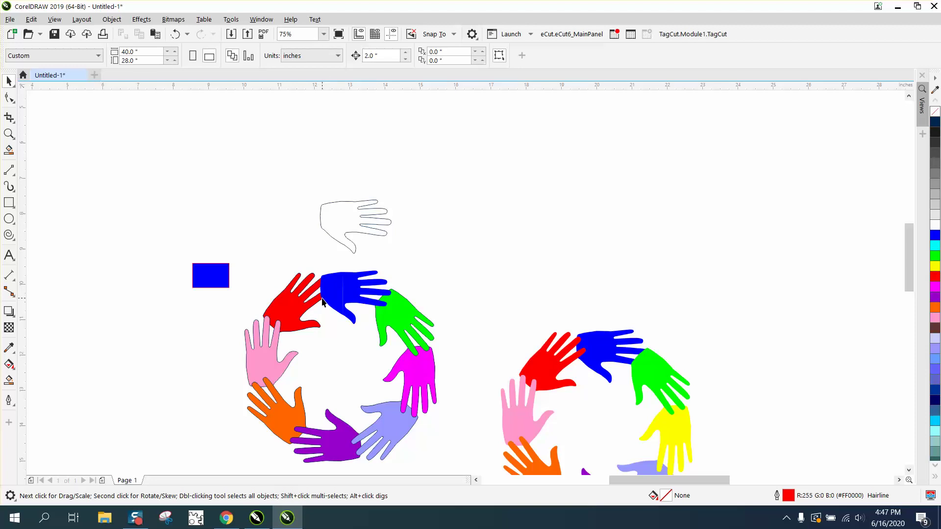
{"action": "left_click", "coordinate": [329, 299]}
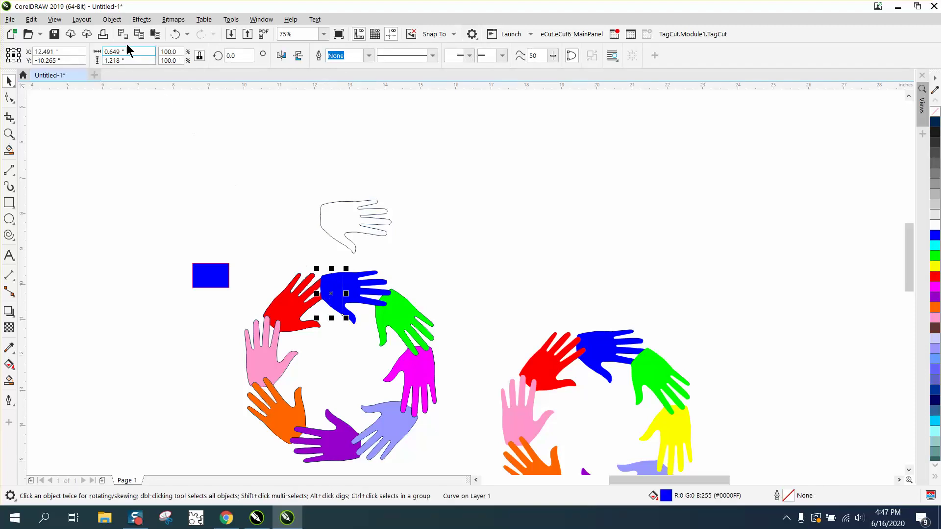
{"action": "left_click", "coordinate": [117, 22]}
Step: Send the left blue hand piece to the back of the page
{"action": "mouse_move", "coordinate": [142, 202]}
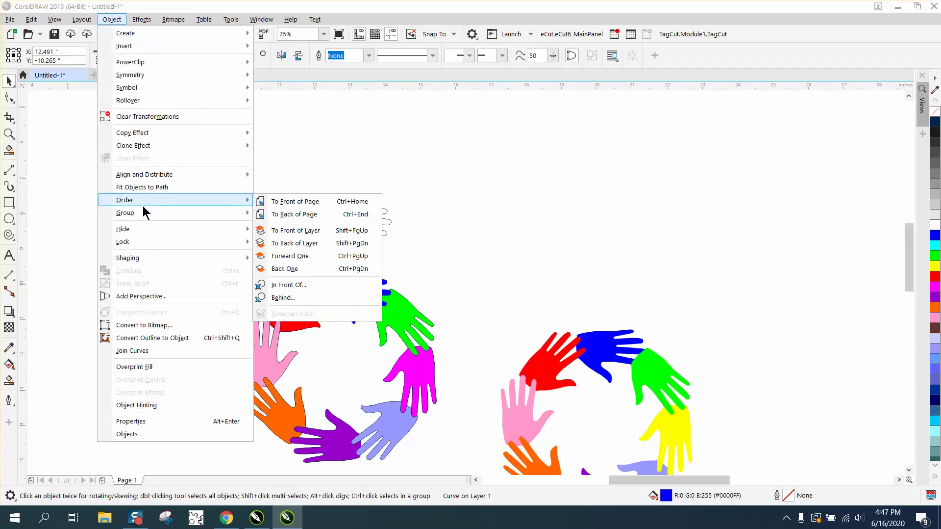
{"action": "left_click", "coordinate": [277, 216]}
{"action": "key", "text": "Escape"}
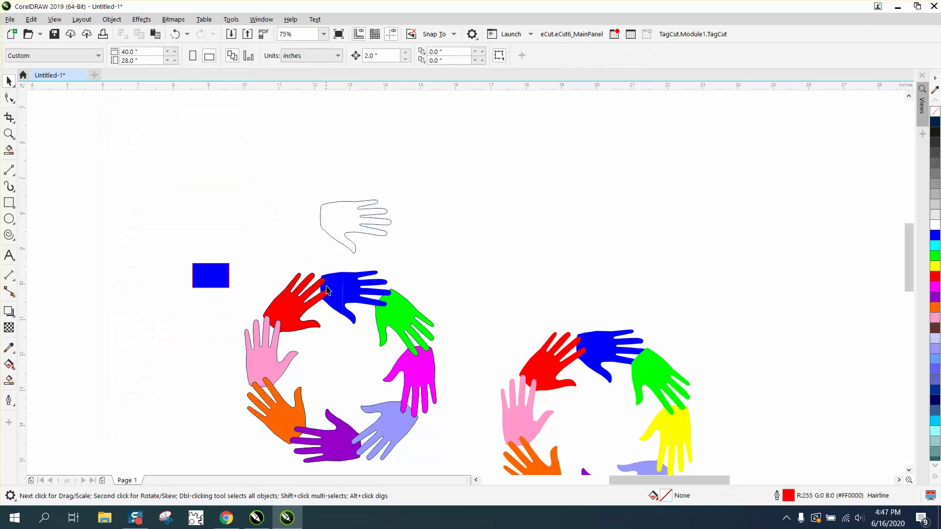
Step: Move the blue rectangle further left and remove outlines from all left-ring hands
{"action": "scroll", "coordinate": [262, 266], "scroll_direction": "down", "scroll_amount": 2}
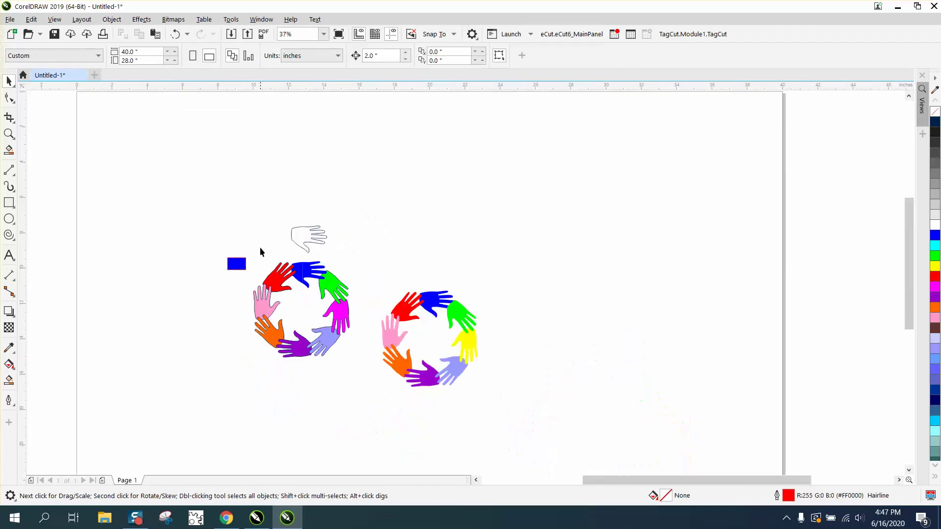
{"action": "left_click_drag", "start_coordinate": [242, 265], "coordinate": [270, 311]}
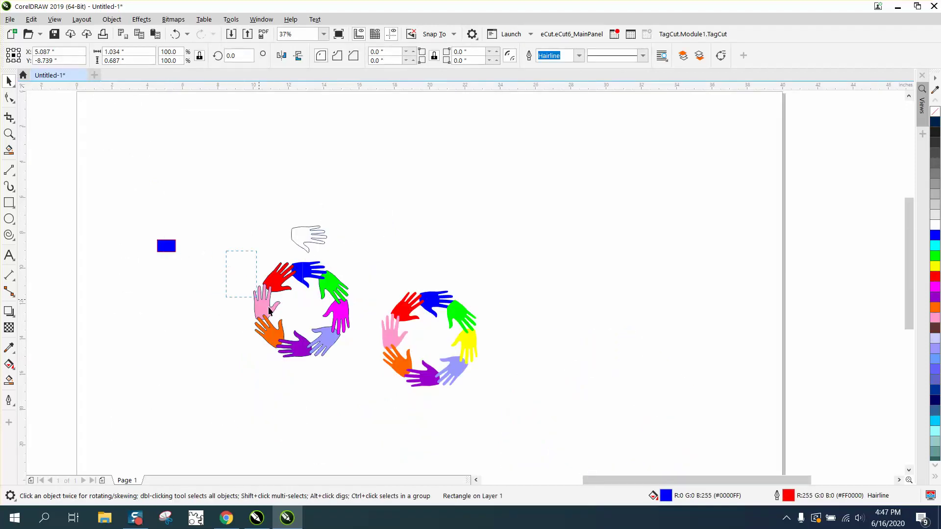
{"action": "left_click_drag", "start_coordinate": [357, 377], "coordinate": [357, 378]}
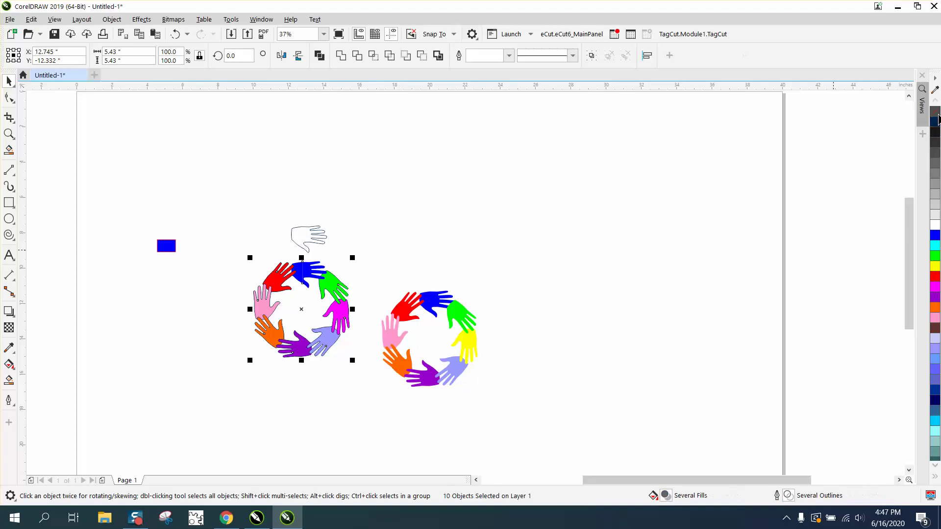
{"action": "right_click", "coordinate": [936, 113]}
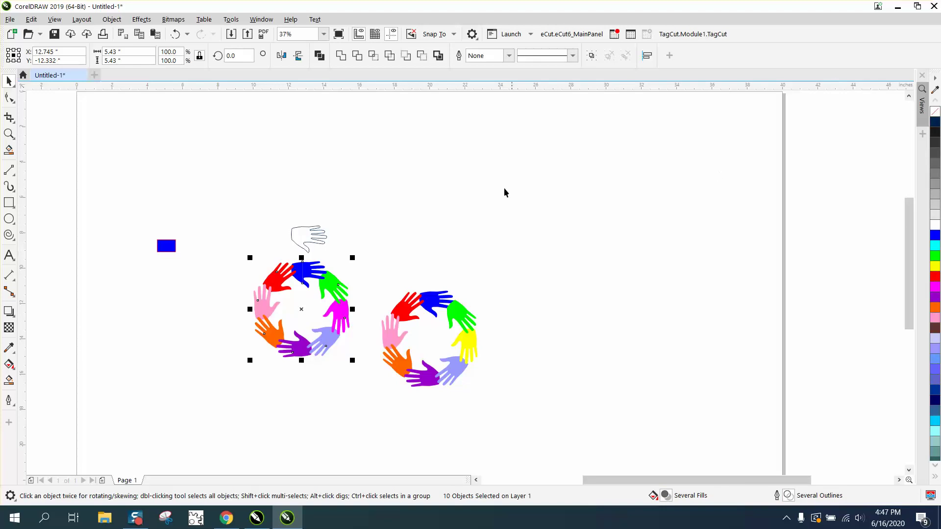
Step: Delete the leftover outline hand above the left ring
{"action": "left_click", "coordinate": [326, 241]}
{"action": "key", "text": "Delete"}
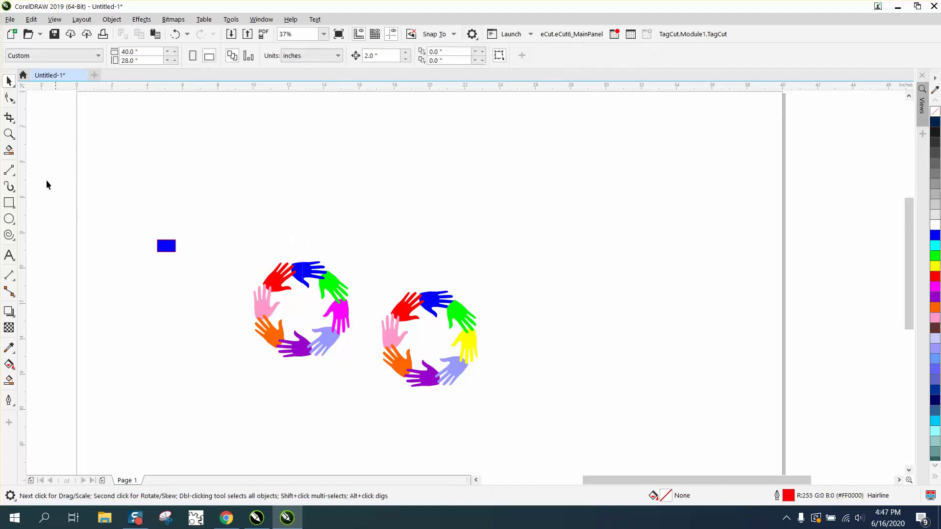
{"action": "left_click", "coordinate": [9, 133]}
{"action": "left_click_drag", "start_coordinate": [254, 256], "coordinate": [386, 374]}
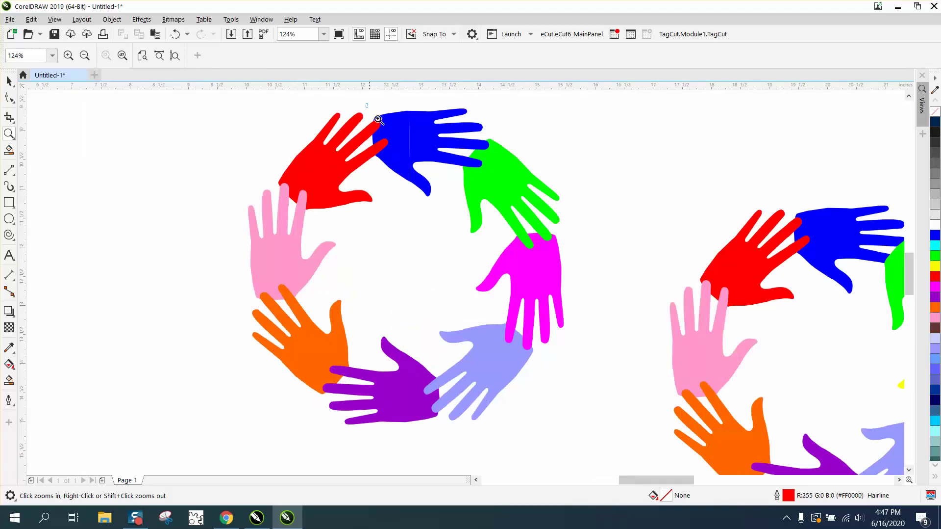
{"action": "left_click_drag", "start_coordinate": [378, 119], "coordinate": [507, 197]}
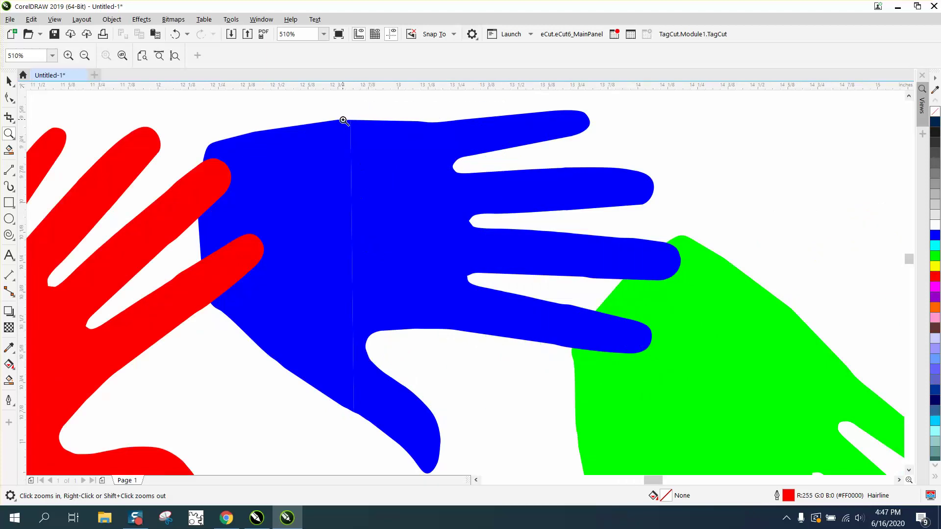
{"action": "left_click_drag", "start_coordinate": [343, 121], "coordinate": [388, 187]}
{"action": "scroll", "coordinate": [388, 188], "scroll_direction": "down", "scroll_amount": 6}
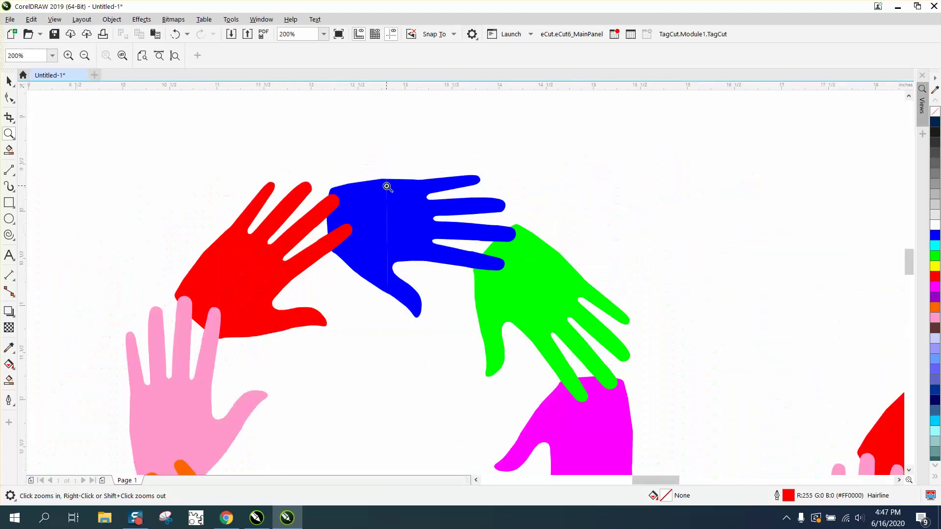
{"action": "right_click", "coordinate": [388, 186]}
{"action": "key", "text": "space"}
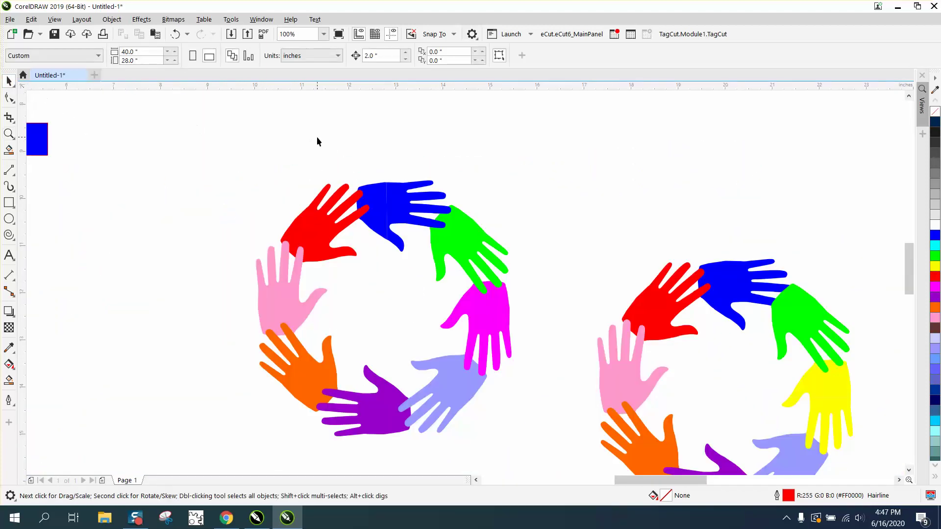
Step: Combine the two blue hand pieces into one curve, then undo the combine
{"action": "left_click", "coordinate": [400, 197]}
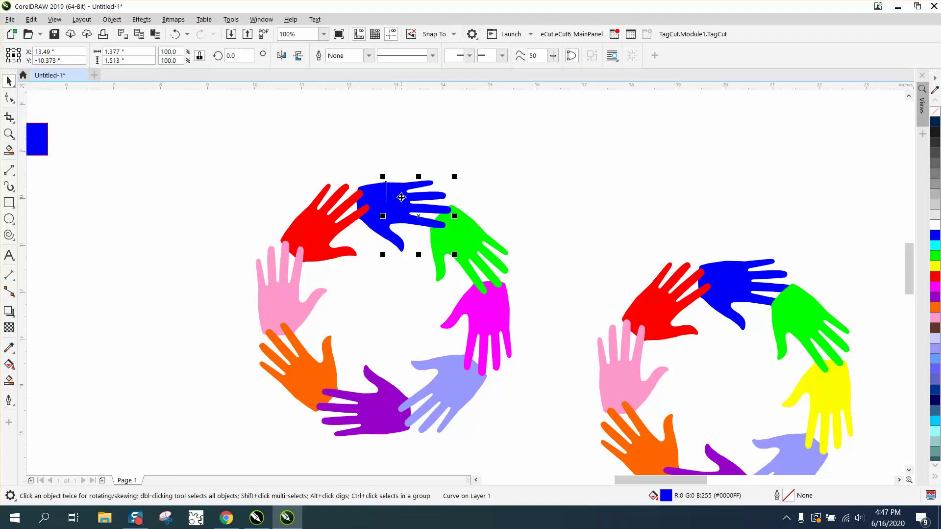
{"action": "left_click", "coordinate": [377, 199], "text": "shift"}
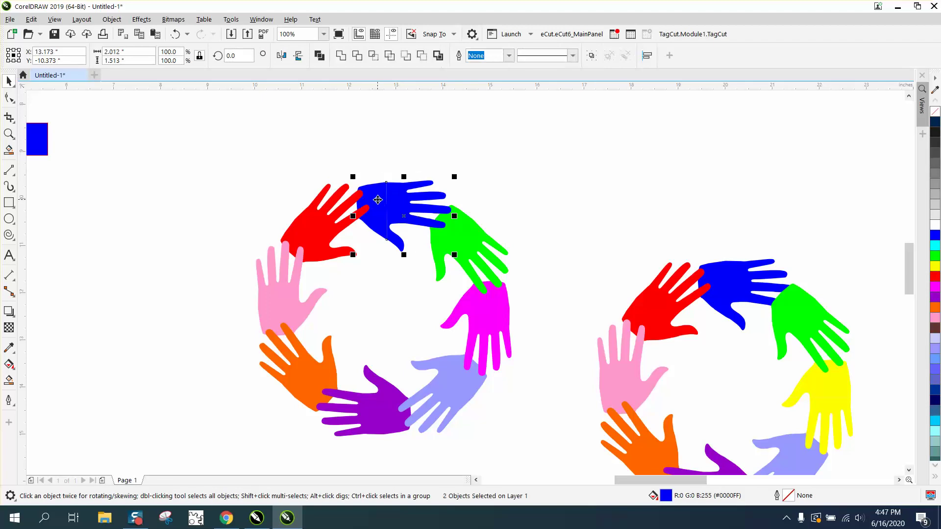
{"action": "left_click", "coordinate": [82, 19]}
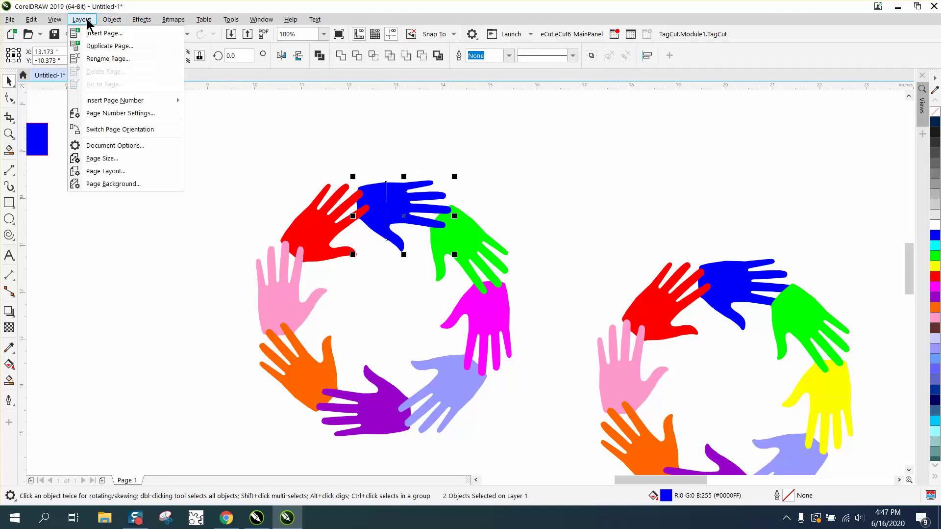
{"action": "mouse_move", "coordinate": [105, 23]}
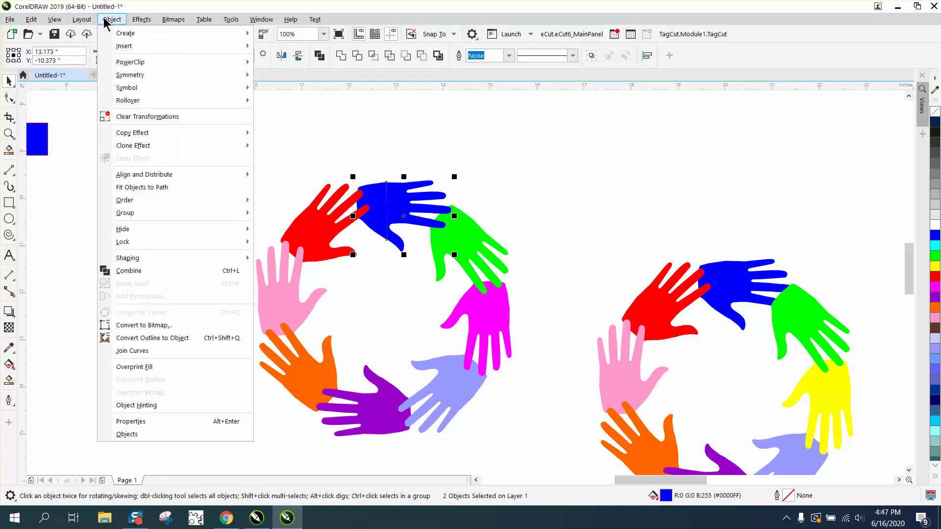
{"action": "left_click", "coordinate": [151, 268]}
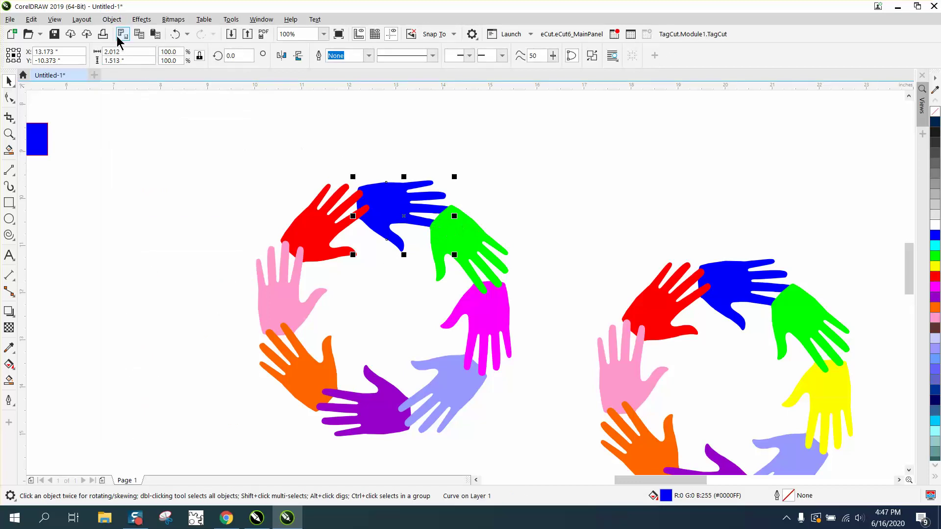
{"action": "left_click", "coordinate": [175, 34]}
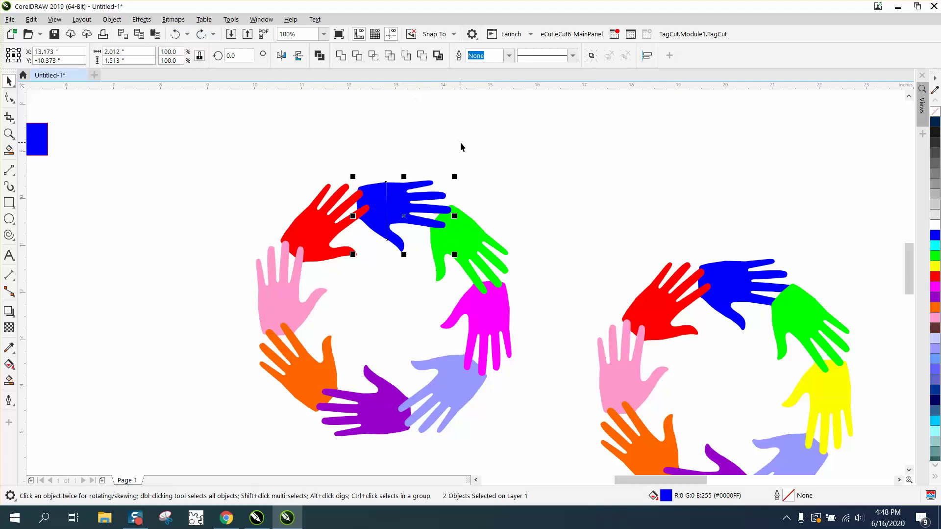
Step: Zoom into the blue hand's seam and upper edge, then zoom back out
{"action": "left_click", "coordinate": [9, 133]}
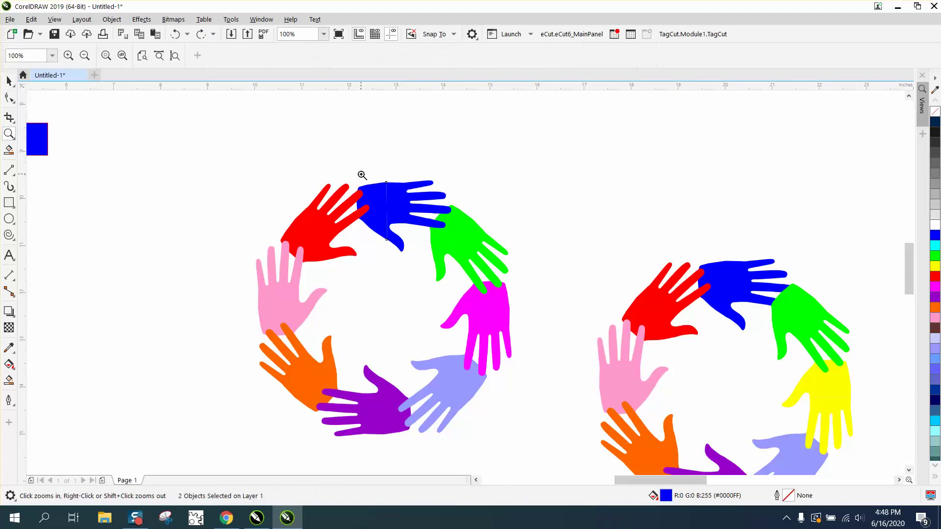
{"action": "left_click_drag", "start_coordinate": [362, 175], "coordinate": [466, 250]}
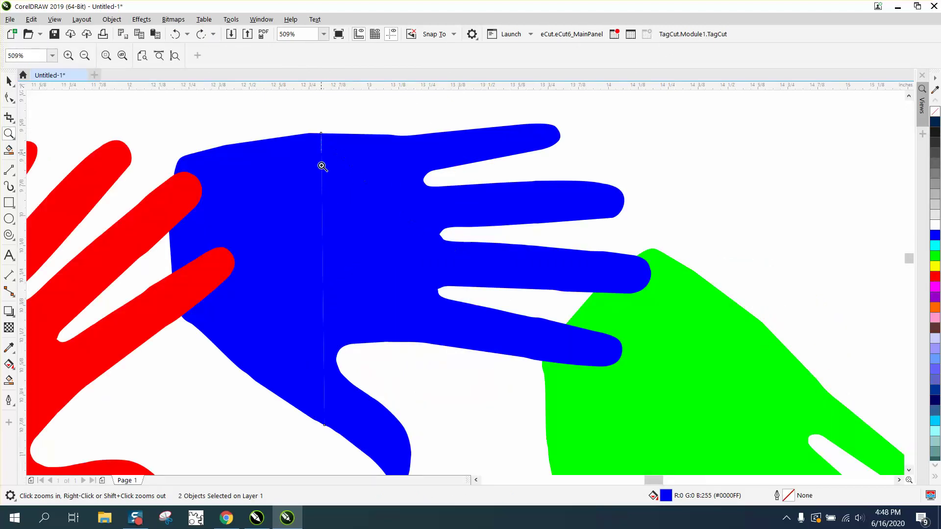
{"action": "left_click_drag", "start_coordinate": [322, 166], "coordinate": [396, 243]}
{"action": "right_click", "coordinate": [380, 215]}
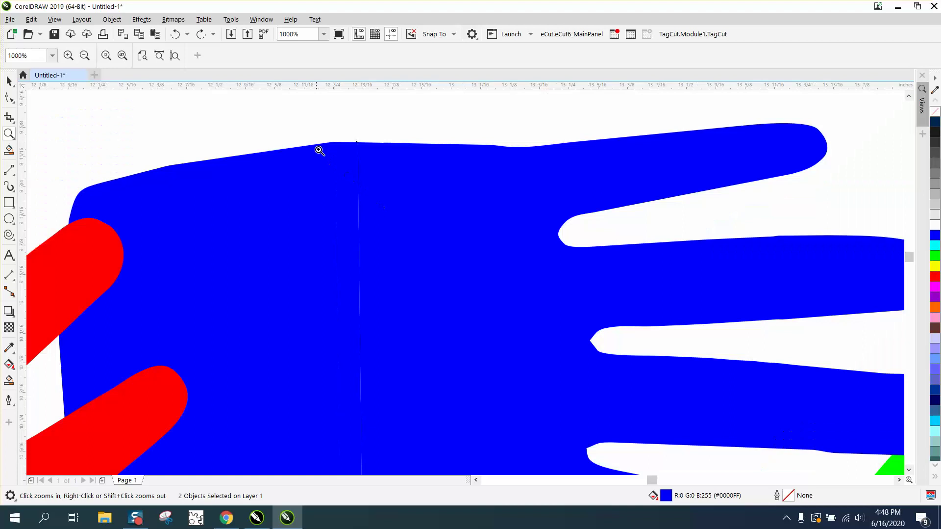
{"action": "left_click_drag", "start_coordinate": [320, 150], "coordinate": [400, 196]}
{"action": "right_click", "coordinate": [398, 196]}
{"action": "right_click", "coordinate": [396, 194]}
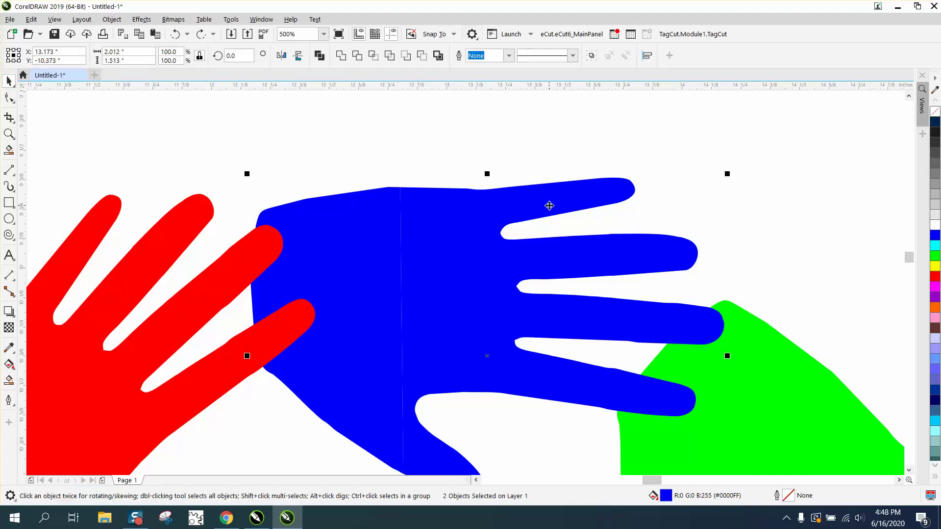
Step: Remove the fill from both halves of the blue hand
{"action": "left_click", "coordinate": [624, 155]}
{"action": "left_click", "coordinate": [626, 190]}
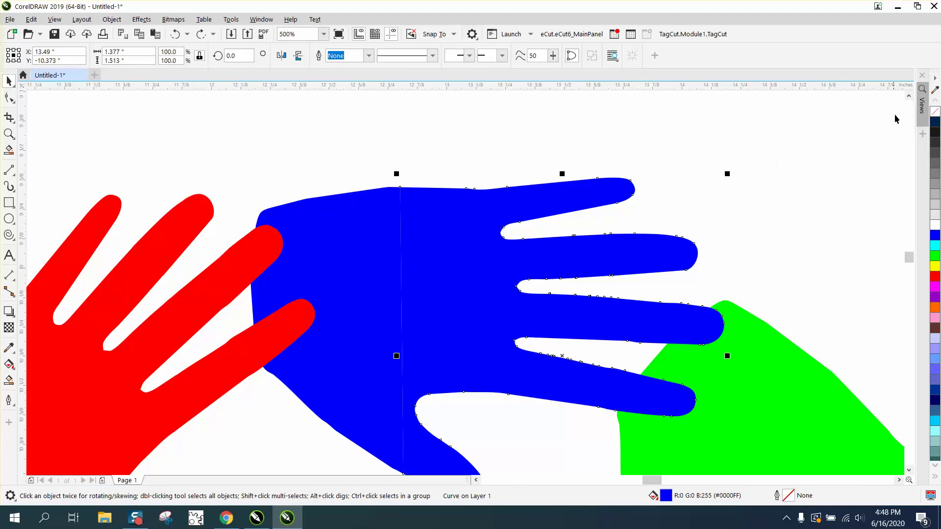
{"action": "left_click", "coordinate": [936, 113]}
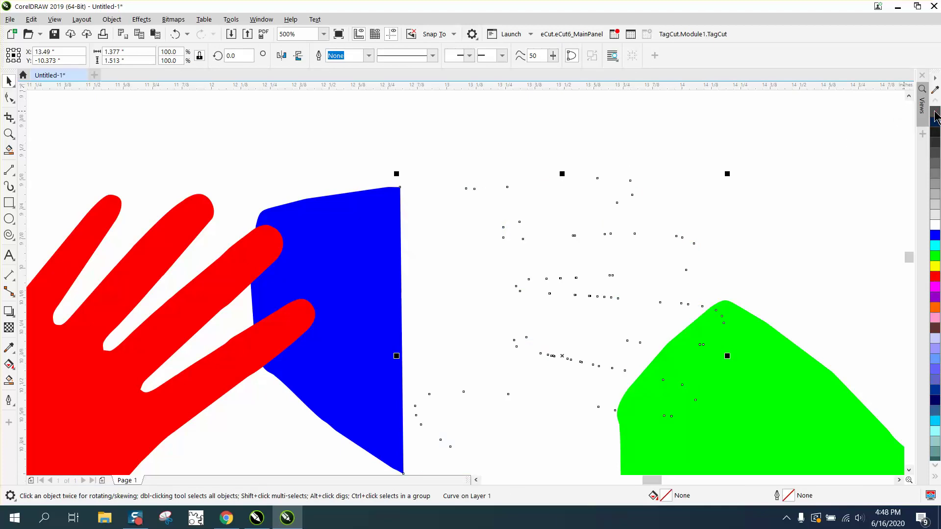
{"action": "left_click", "coordinate": [351, 235]}
{"action": "scroll", "coordinate": [351, 236], "scroll_direction": "up", "scroll_amount": 1}
{"action": "left_click", "coordinate": [937, 113]}
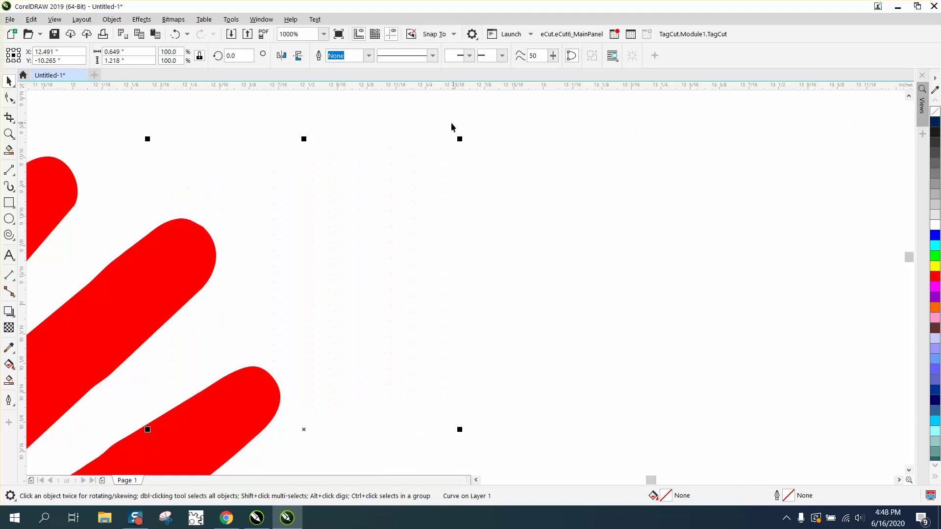
{"action": "scroll", "coordinate": [450, 123], "scroll_direction": "down", "scroll_amount": 2}
Step: Give both halves a blue hairline outline and Smart Fill the enclosed hand regions blue
{"action": "left_click_drag", "start_coordinate": [284, 94], "coordinate": [659, 308]}
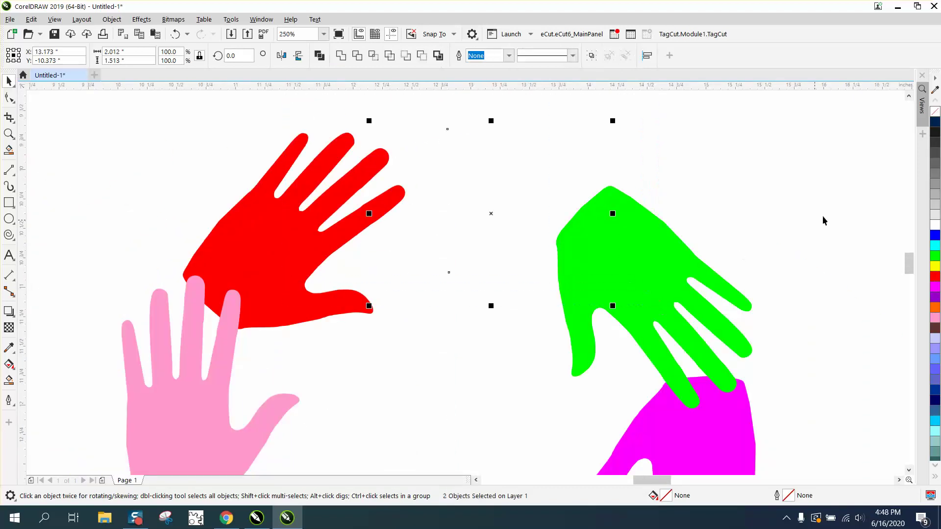
{"action": "right_click", "coordinate": [935, 236]}
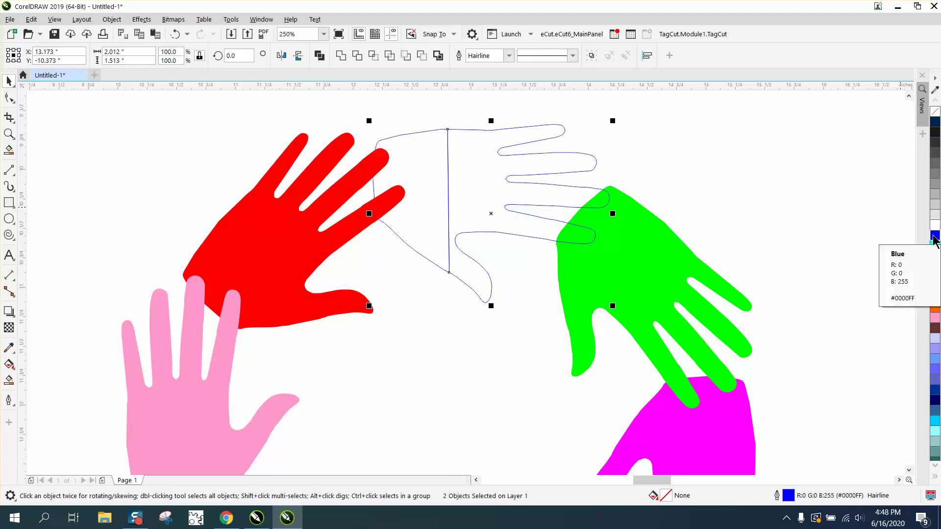
{"action": "left_click", "coordinate": [9, 379]}
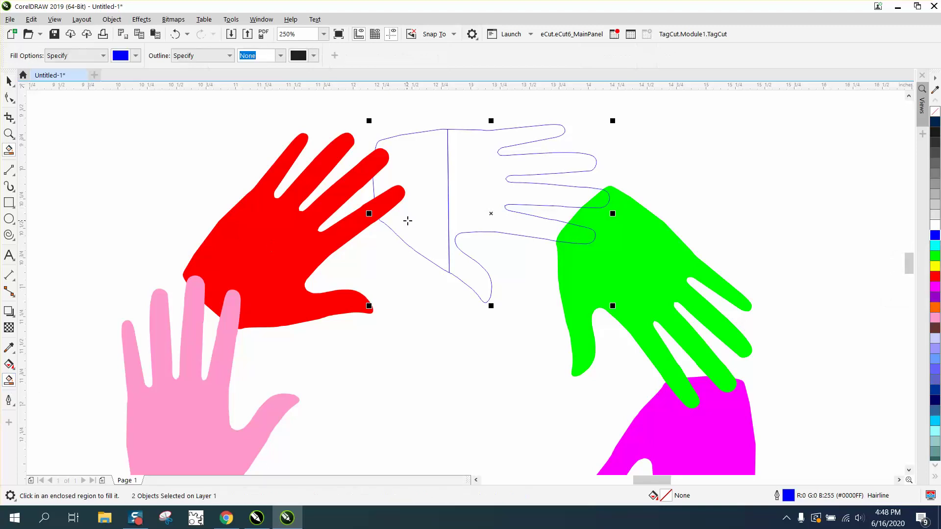
{"action": "left_click", "coordinate": [427, 211]}
{"action": "left_click", "coordinate": [483, 197]}
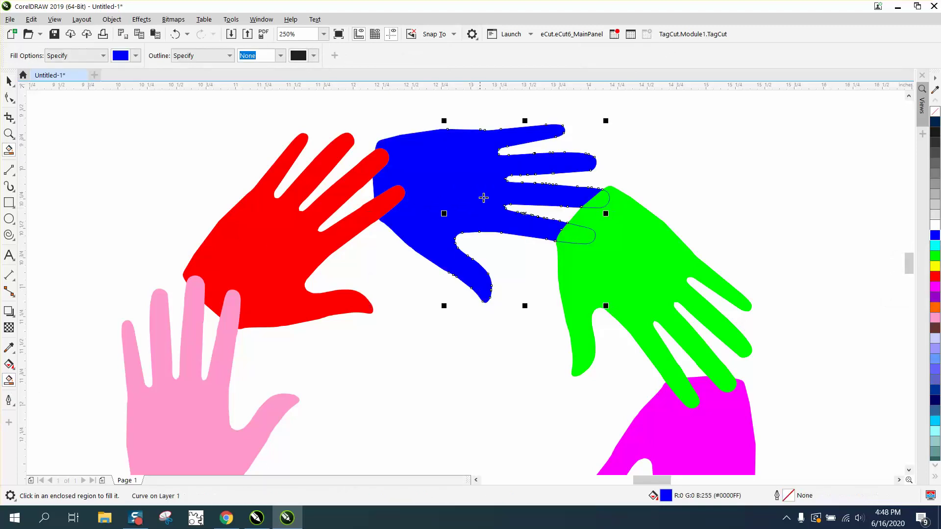
Step: Zoom in to check the hand's edge for a seam, then zoom out to all three hands
{"action": "left_click", "coordinate": [9, 134]}
{"action": "left_click_drag", "start_coordinate": [418, 125], "coordinate": [479, 165]}
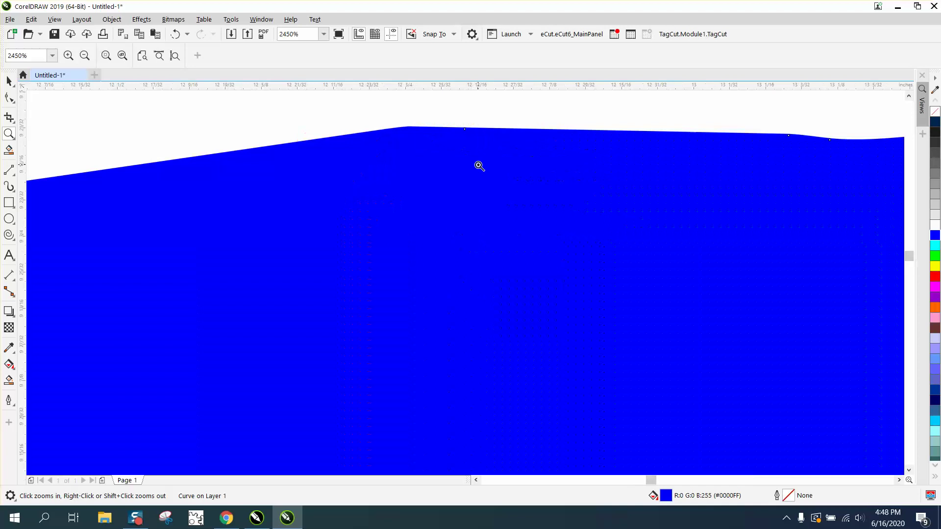
{"action": "right_click", "coordinate": [419, 164]}
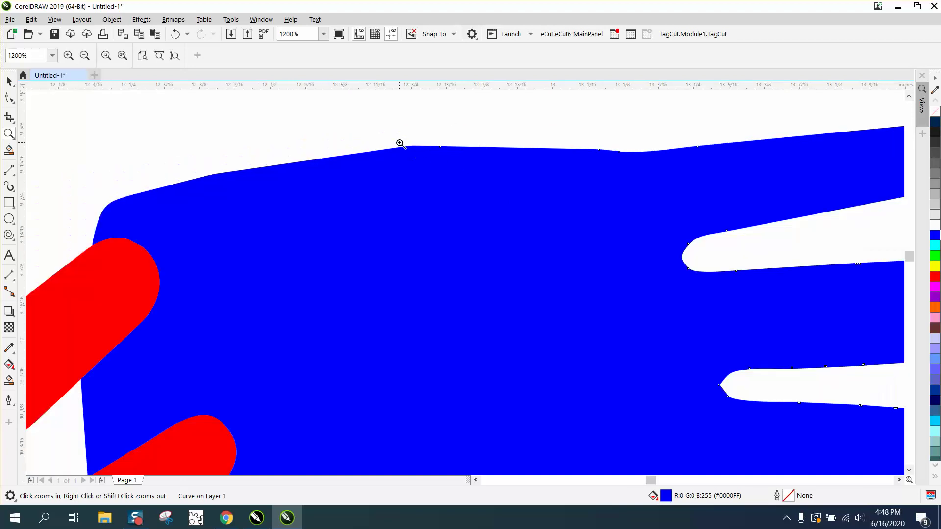
{"action": "left_click_drag", "start_coordinate": [402, 145], "coordinate": [461, 180]}
{"action": "right_click", "coordinate": [395, 171]}
{"action": "right_click", "coordinate": [390, 170]}
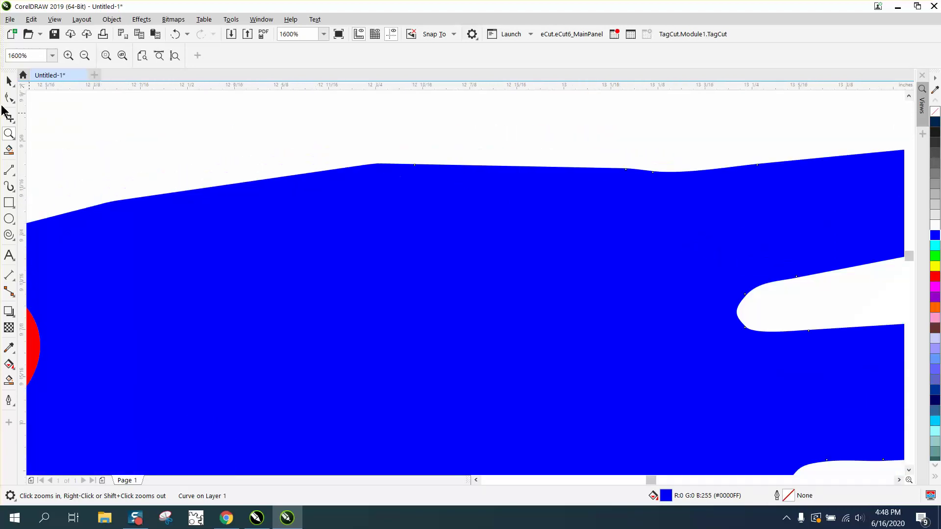
{"action": "left_click", "coordinate": [5, 83]}
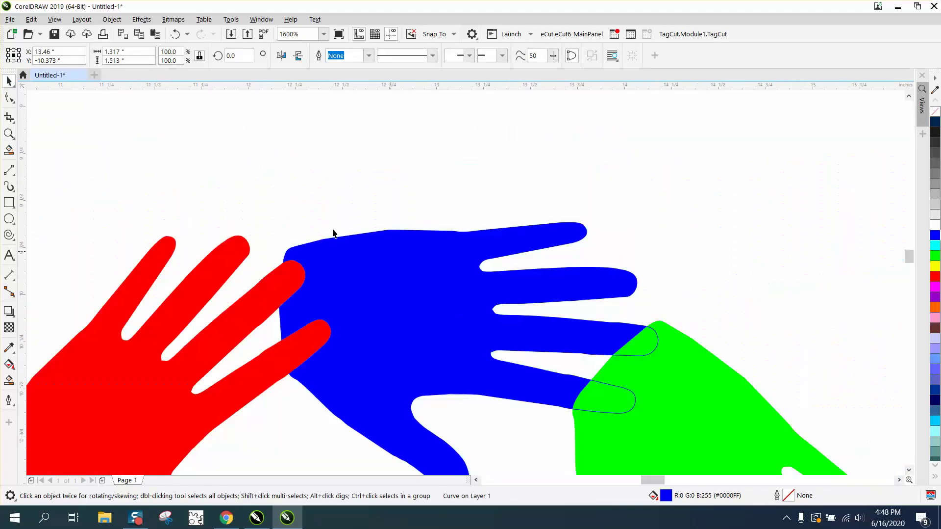
{"action": "key", "text": "F3"}
{"action": "left_click", "coordinate": [429, 155]}
{"action": "left_click", "coordinate": [432, 252]}
{"action": "scroll", "coordinate": [551, 309], "scroll_direction": "down", "scroll_amount": 1}
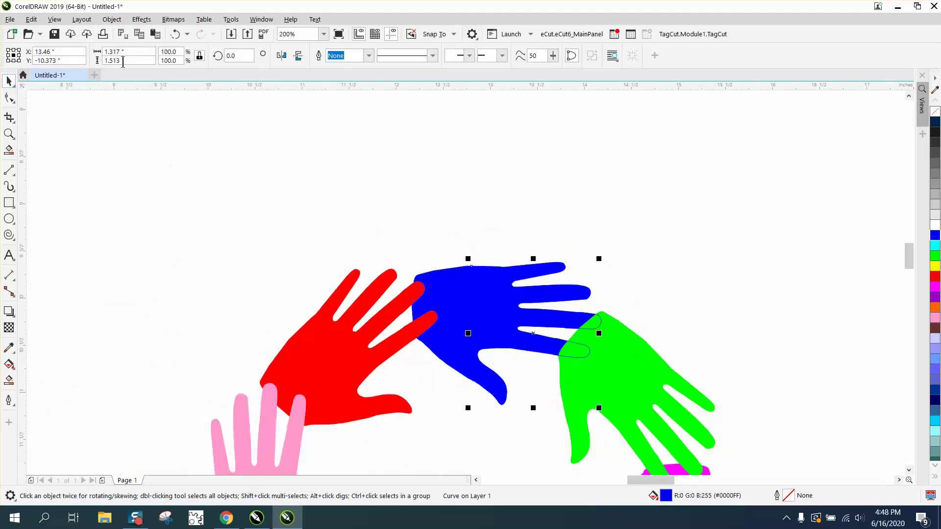
Step: Undo, lift the hand outline curve up, Smart Fill it blue, and nudge the fill down
{"action": "left_click", "coordinate": [174, 35]}
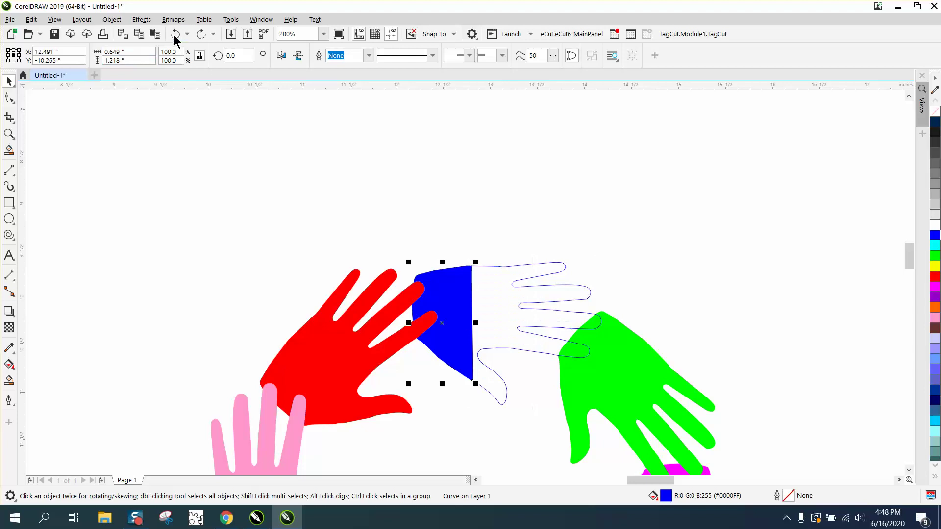
{"action": "left_click", "coordinate": [546, 275]}
{"action": "key", "text": "shift+Up"}
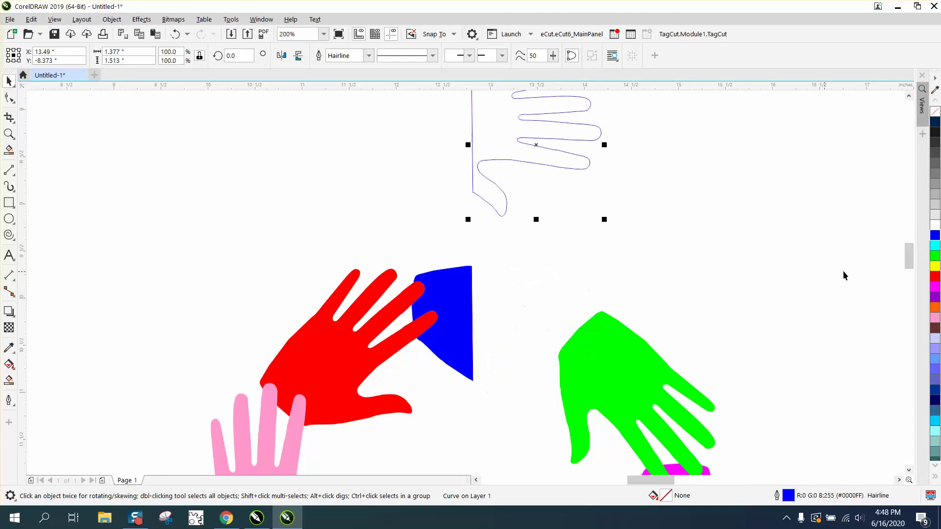
{"action": "left_click", "coordinate": [9, 379]}
{"action": "left_click", "coordinate": [513, 151]}
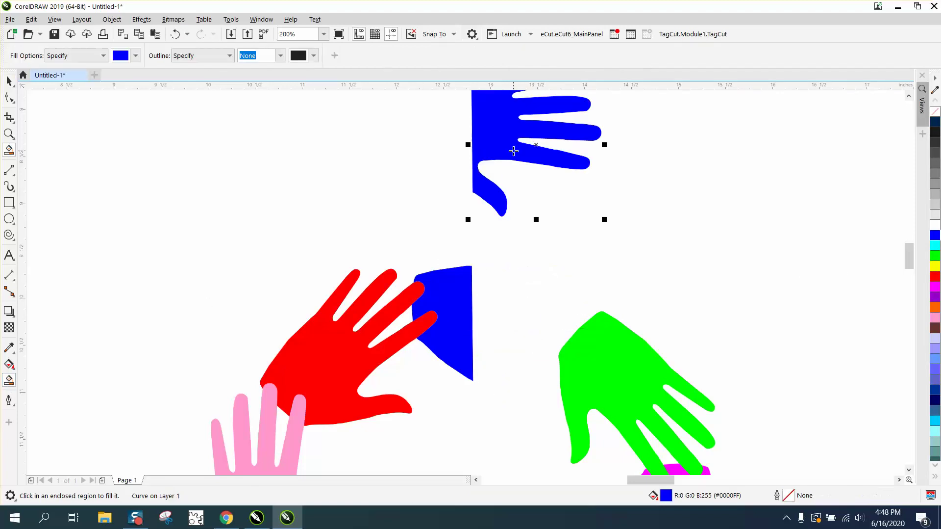
{"action": "key", "text": "shift+Down"}
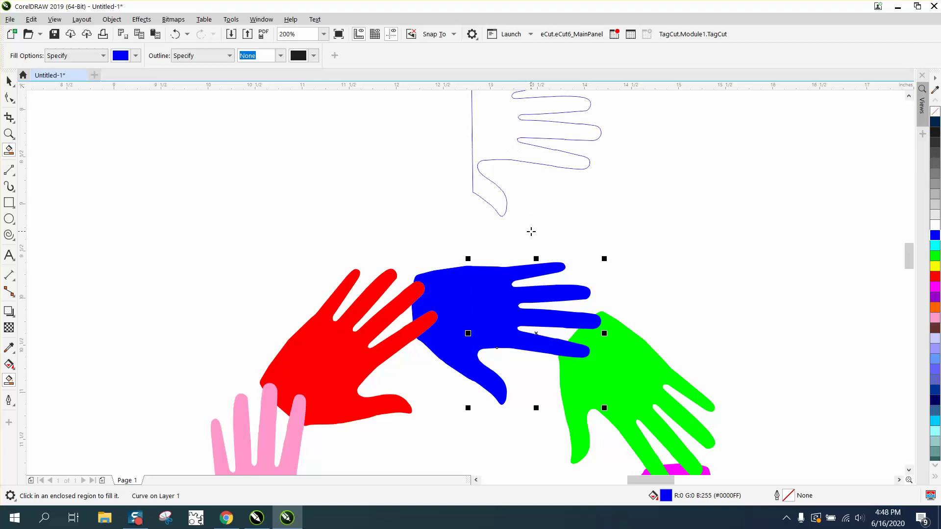
Step: Set the hand outline's pen width to 0.5 pt and put it back onto the blue hand
{"action": "left_click", "coordinate": [9, 80]}
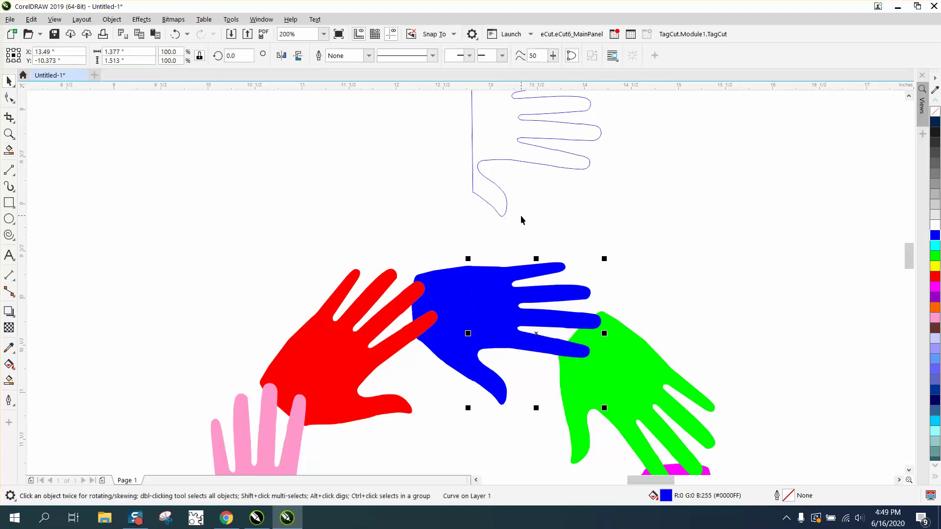
{"action": "left_click", "coordinate": [504, 193]}
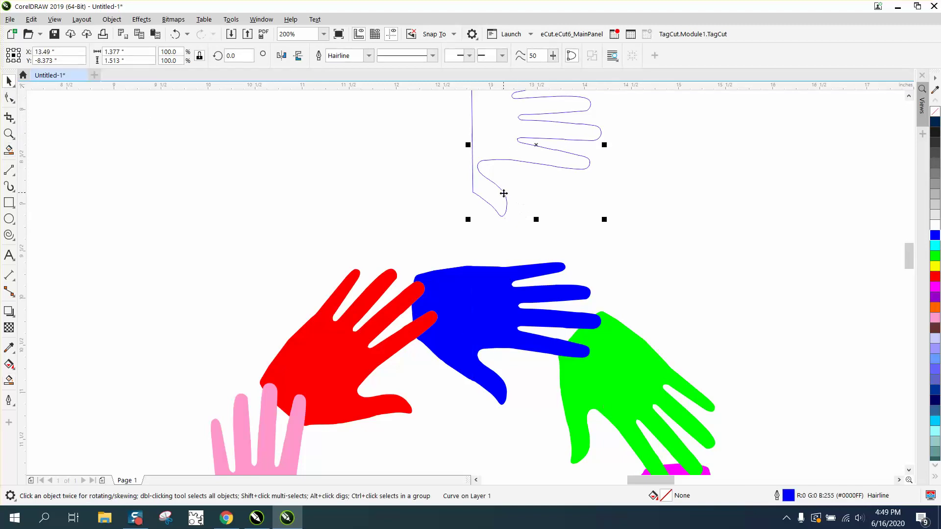
{"action": "double_click", "coordinate": [789, 496]}
{"action": "left_click", "coordinate": [396, 216]}
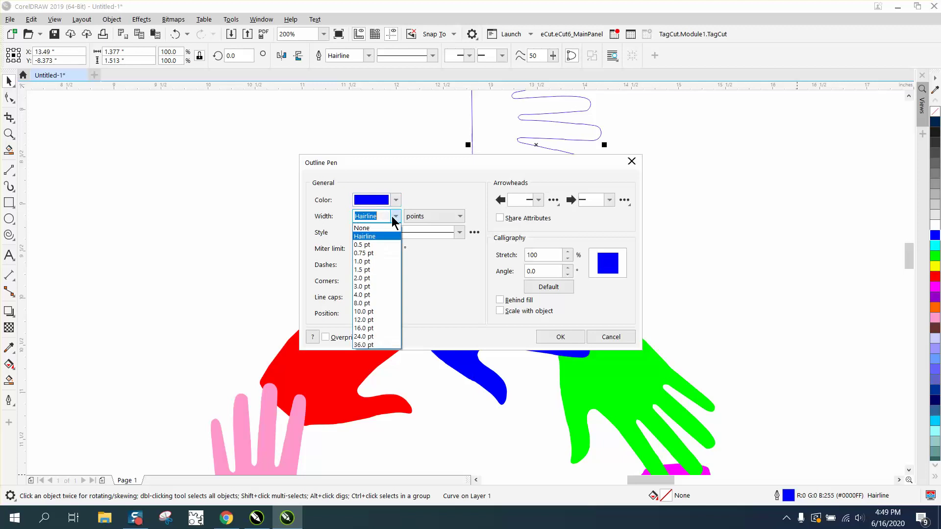
{"action": "left_click", "coordinate": [370, 244]}
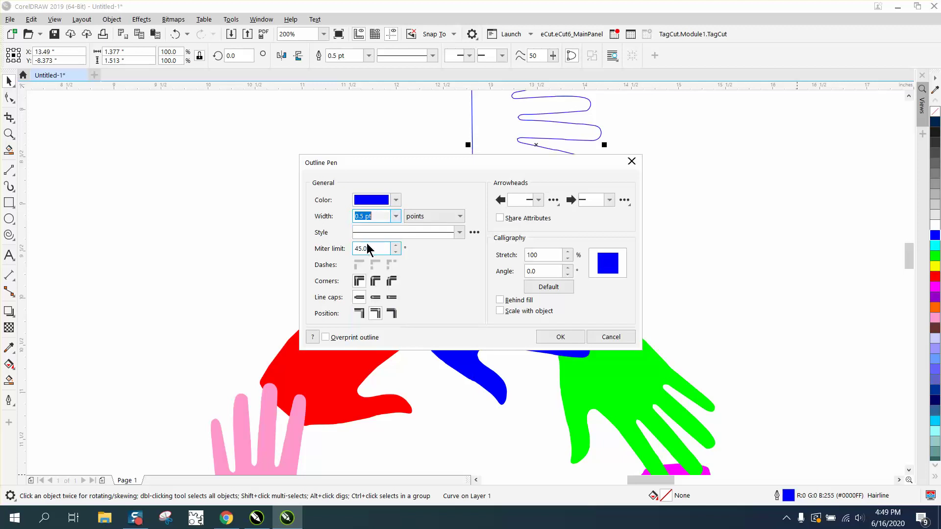
{"action": "left_click", "coordinate": [563, 336]}
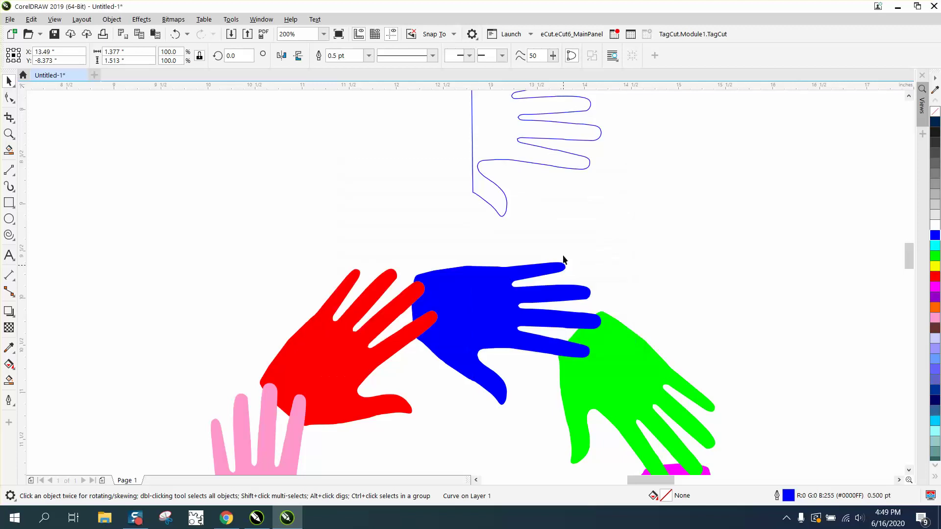
{"action": "key", "text": "ctrl+z"}
{"action": "left_click", "coordinate": [547, 164]}
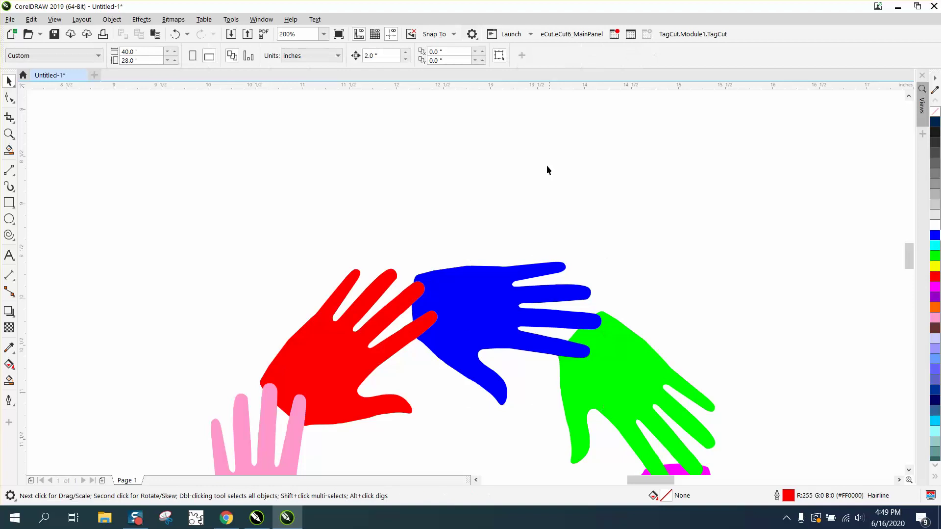
{"action": "left_click", "coordinate": [9, 134]}
{"action": "left_click_drag", "start_coordinate": [388, 244], "coordinate": [747, 470]}
{"action": "left_click_drag", "start_coordinate": [277, 202], "coordinate": [375, 248]}
{"action": "scroll", "coordinate": [374, 249], "scroll_direction": "down", "scroll_amount": 5}
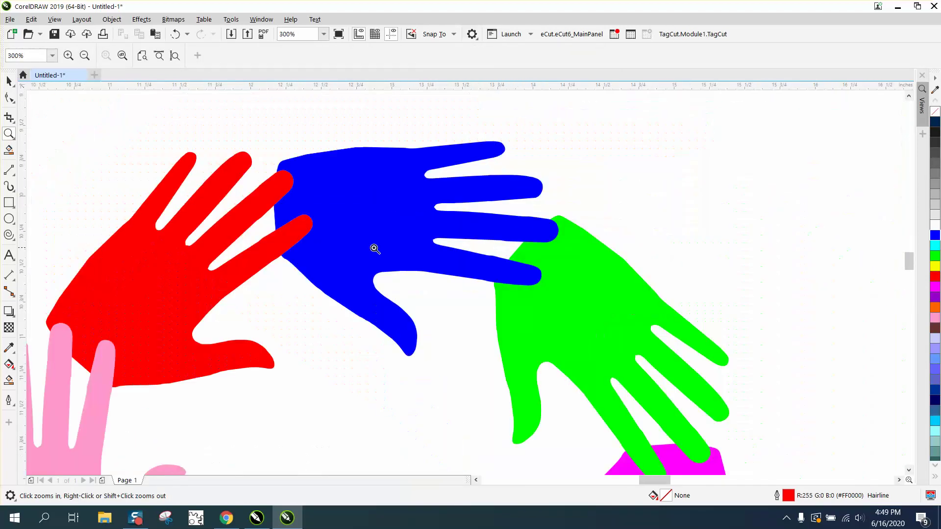
{"action": "left_click_drag", "start_coordinate": [288, 219], "coordinate": [566, 445]}
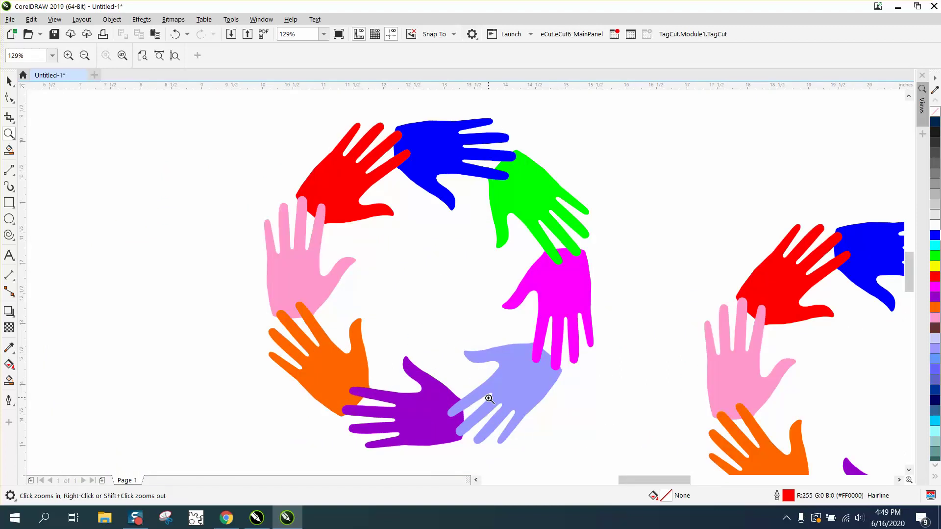
{"action": "scroll", "coordinate": [486, 397], "scroll_direction": "down", "scroll_amount": 1}
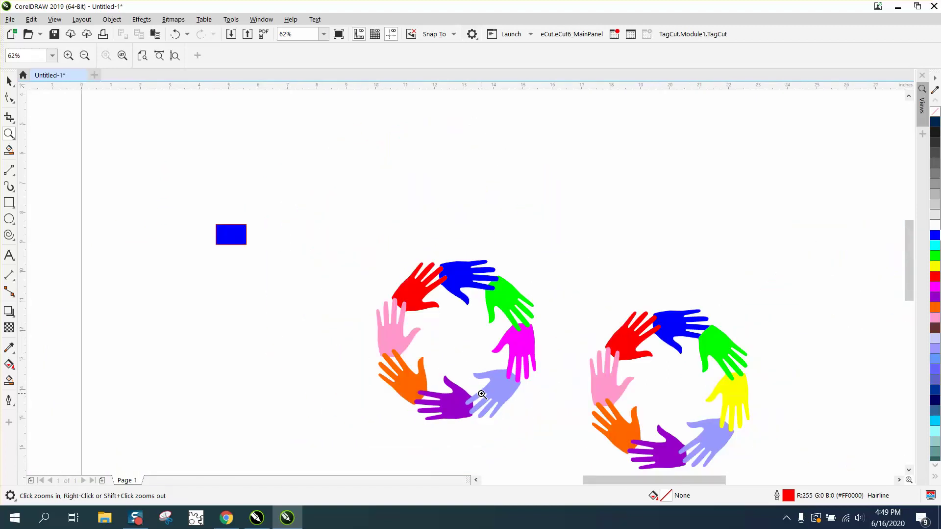